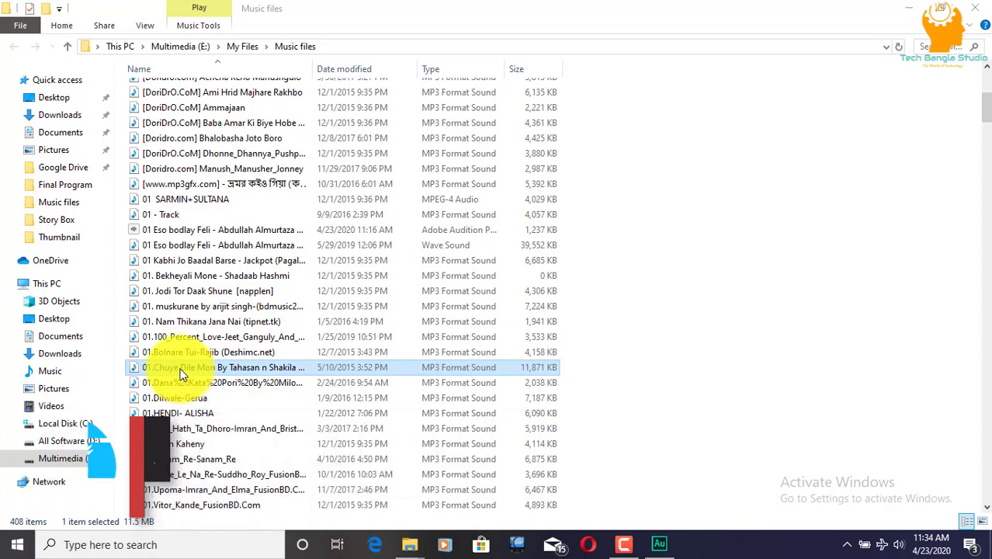
Bring the "01.Chuye Dile Mon" MP3 from the Music files folder into Adobe Audition and open it in the waveform editor.
{"action": "left_click_drag", "start_coordinate": [482, 398], "coordinate": [68, 165]}
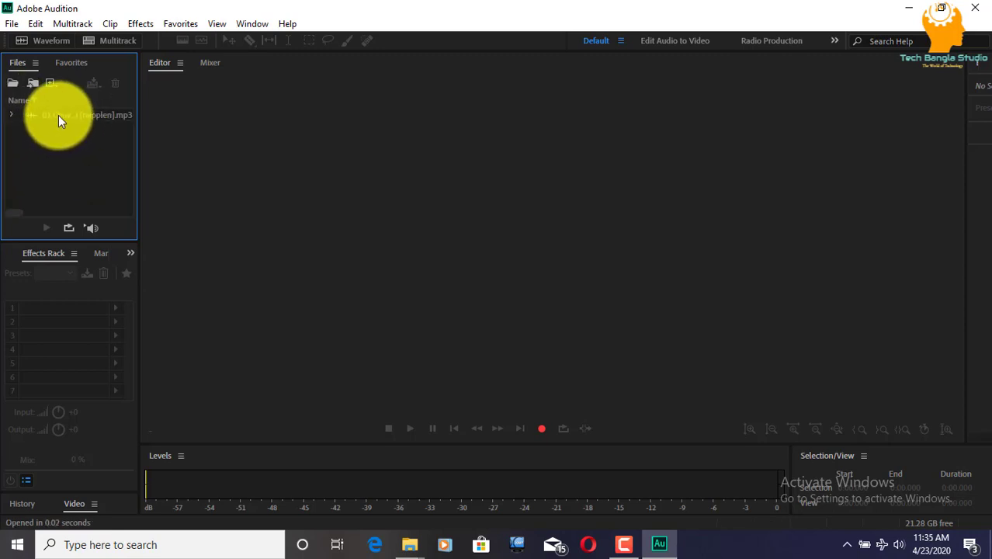
{"action": "left_click_drag", "start_coordinate": [57, 113], "coordinate": [360, 228]}
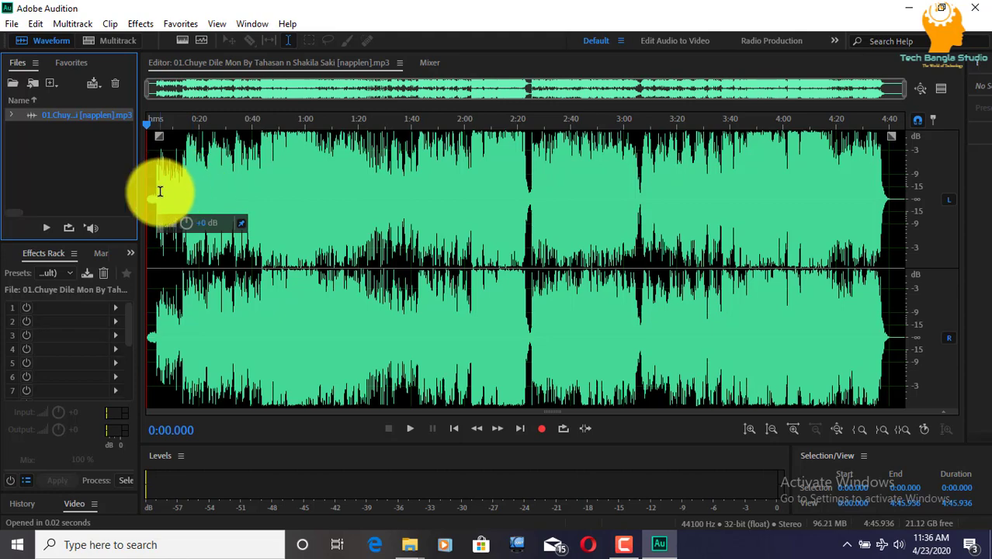
Listen to the song from its start and again from about 0:43 to locate a vocal passage.
{"action": "scroll", "coordinate": [163, 191], "scroll_direction": "up", "scroll_amount": 5}
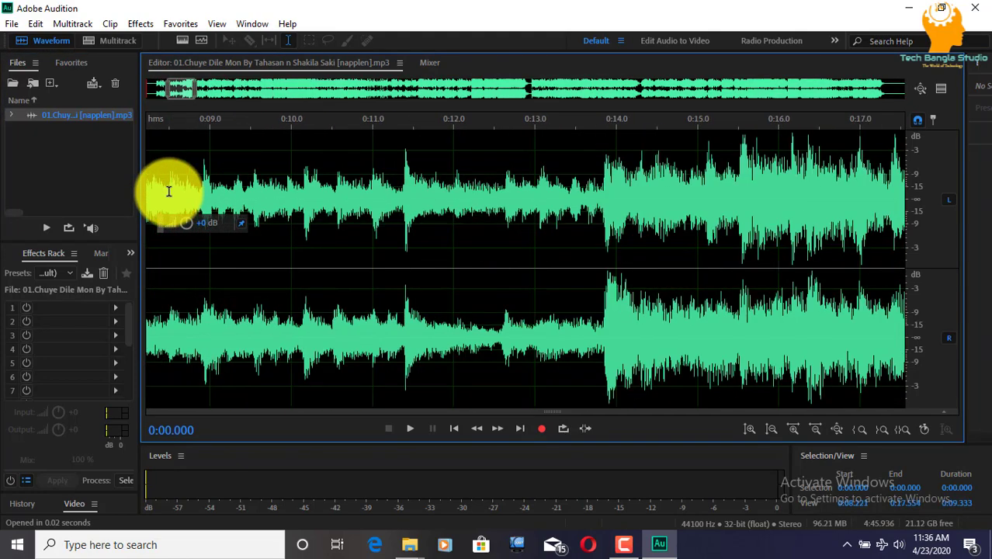
{"action": "scroll", "coordinate": [328, 210], "scroll_direction": "down", "scroll_amount": 2}
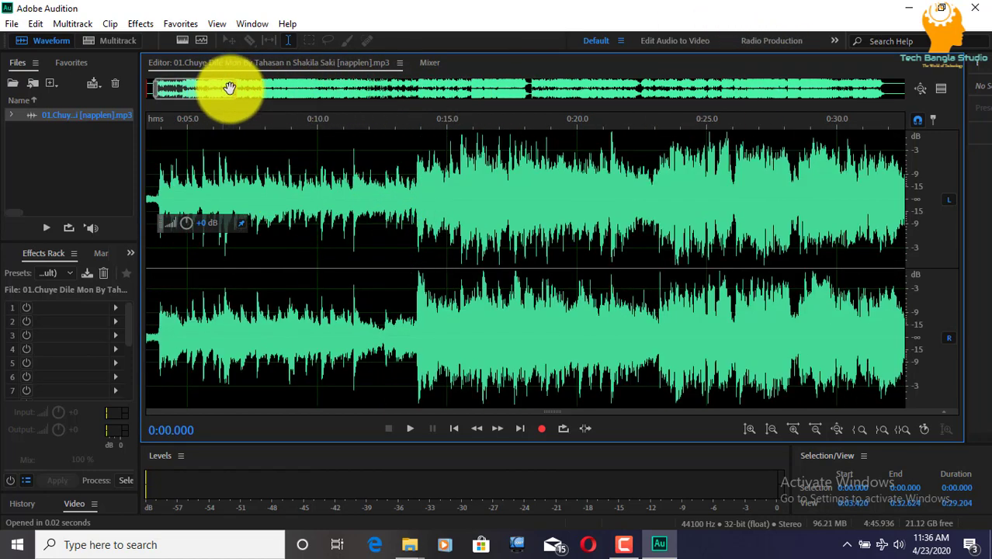
{"action": "left_click_drag", "start_coordinate": [236, 87], "coordinate": [203, 92]}
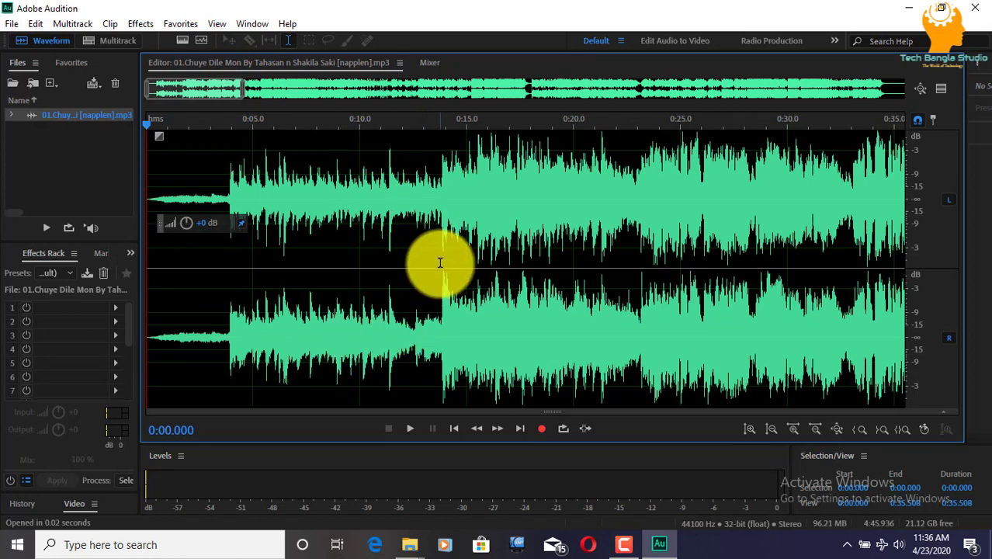
{"action": "key", "text": "space"}
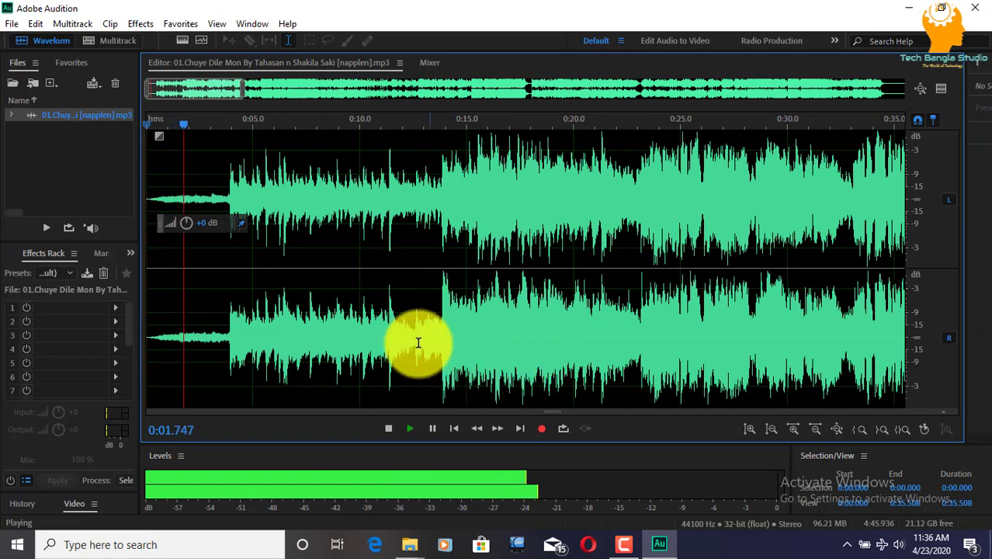
{"action": "left_click_drag", "start_coordinate": [217, 89], "coordinate": [263, 84]}
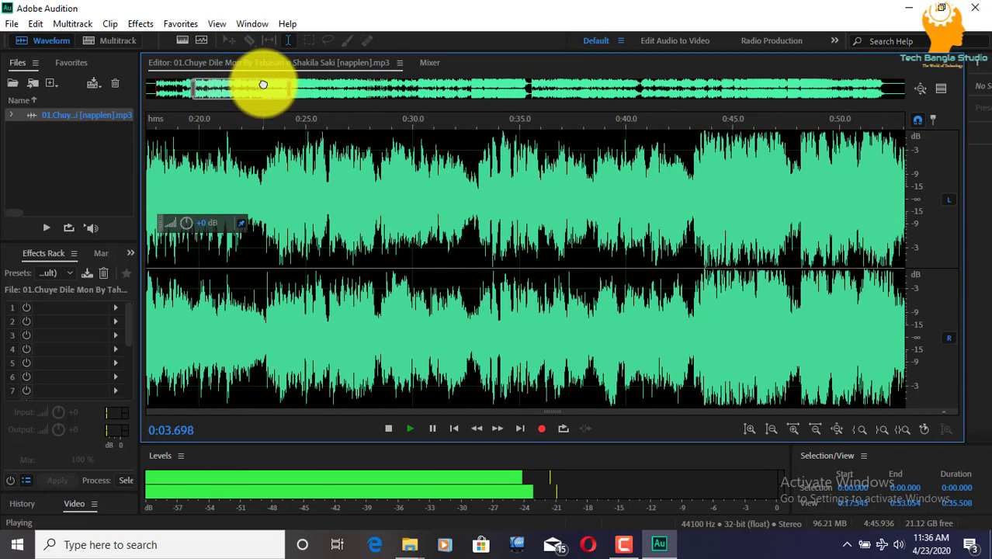
{"action": "key", "text": "space"}
{"action": "left_click", "coordinate": [693, 211]}
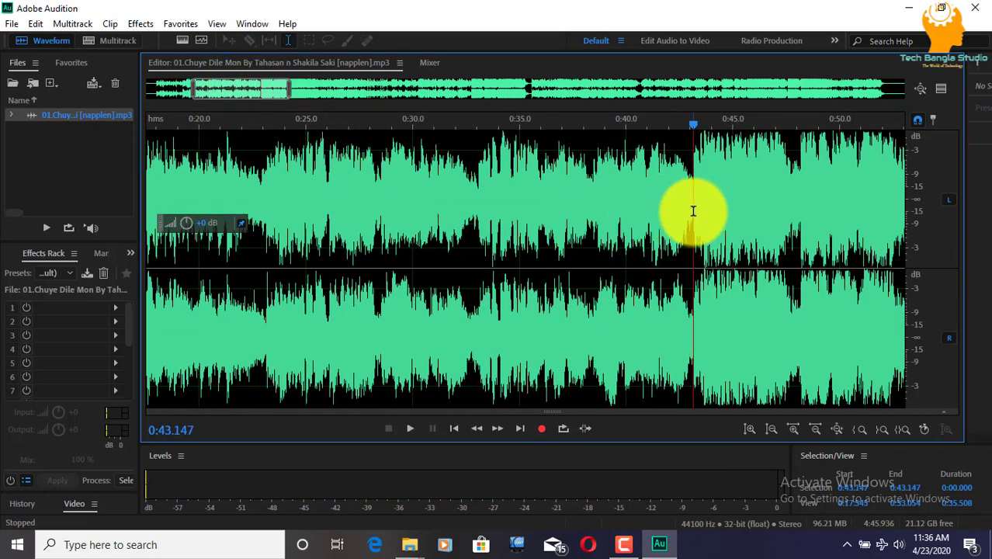
{"action": "key", "text": "space"}
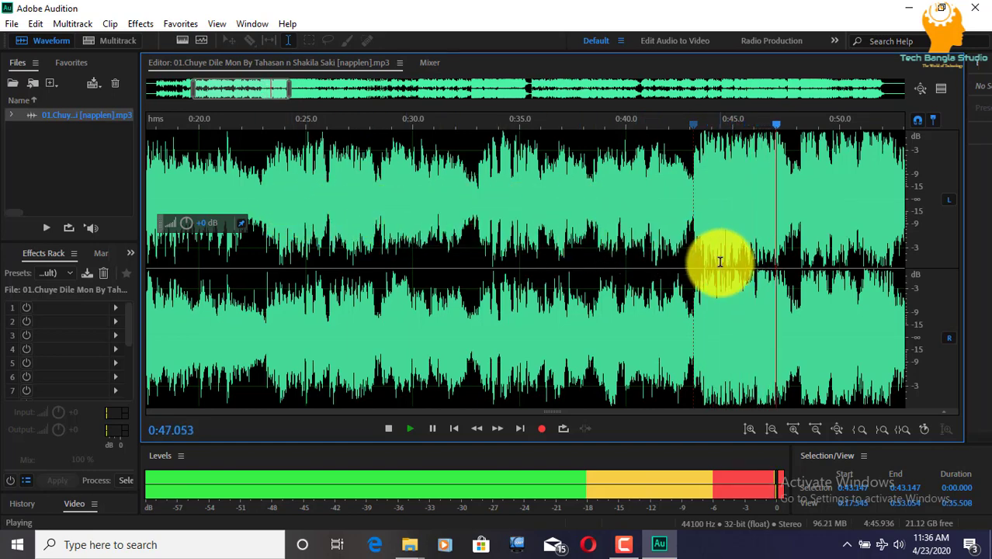
{"action": "key", "text": "space"}
Select the vocal passage from 0:43.172 to 0:47.507 and play it back.
{"action": "scroll", "coordinate": [714, 253], "scroll_direction": "up", "scroll_amount": 4}
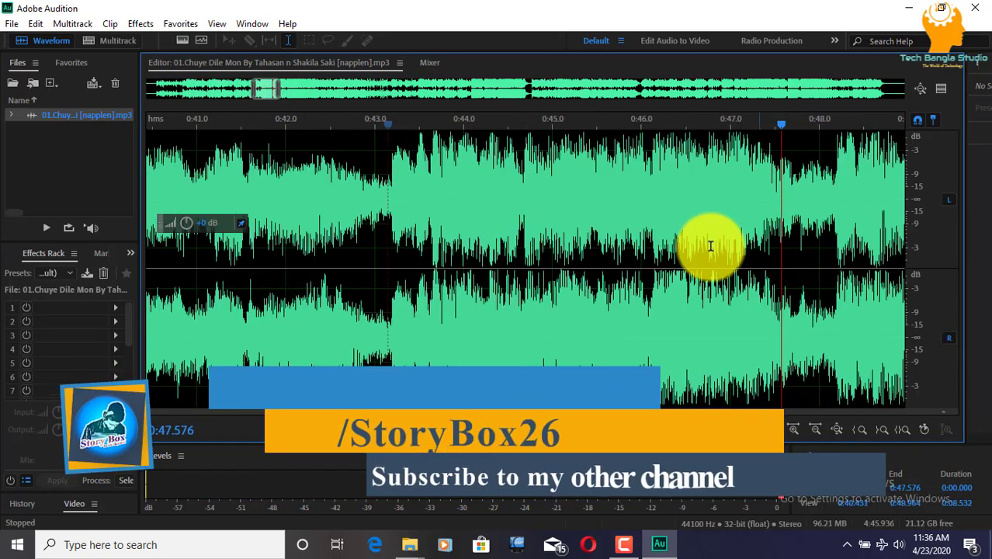
{"action": "left_click_drag", "start_coordinate": [393, 210], "coordinate": [775, 235]}
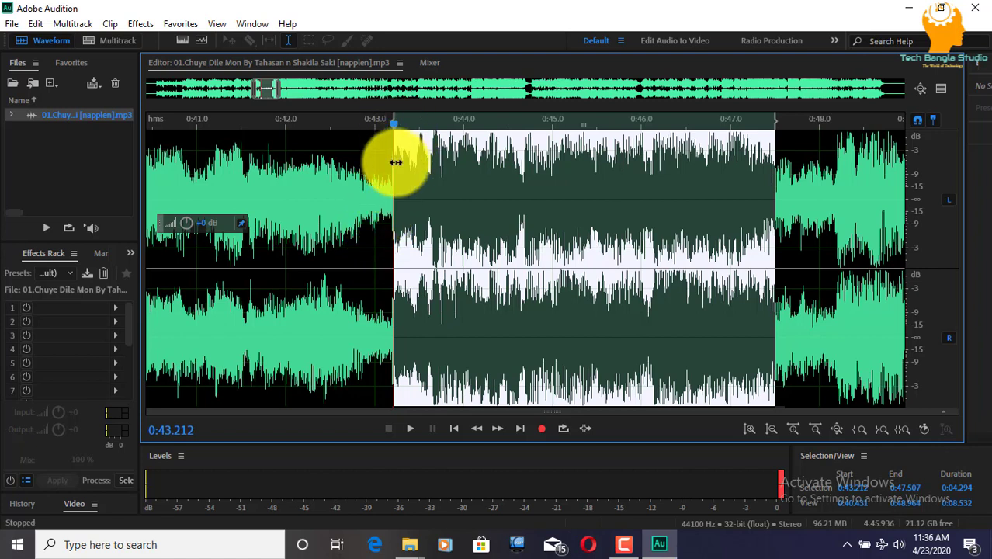
{"action": "left_click_drag", "start_coordinate": [395, 163], "coordinate": [392, 163]}
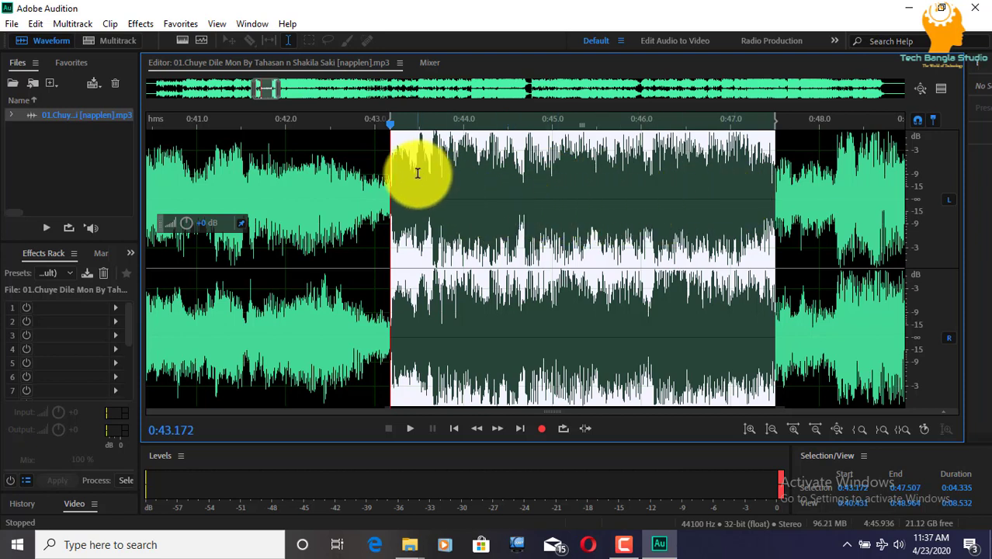
{"action": "key", "text": "space"}
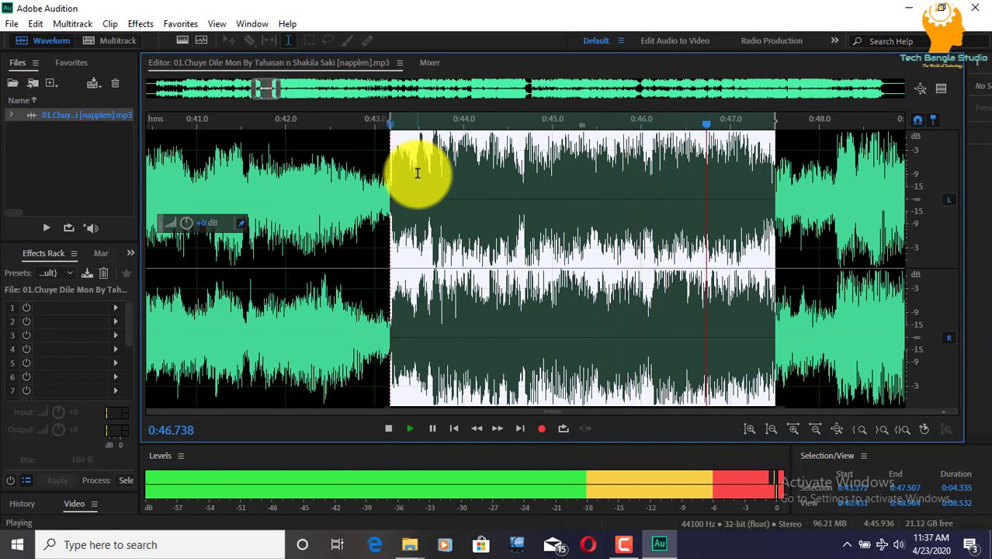
{"action": "key", "text": "space"}
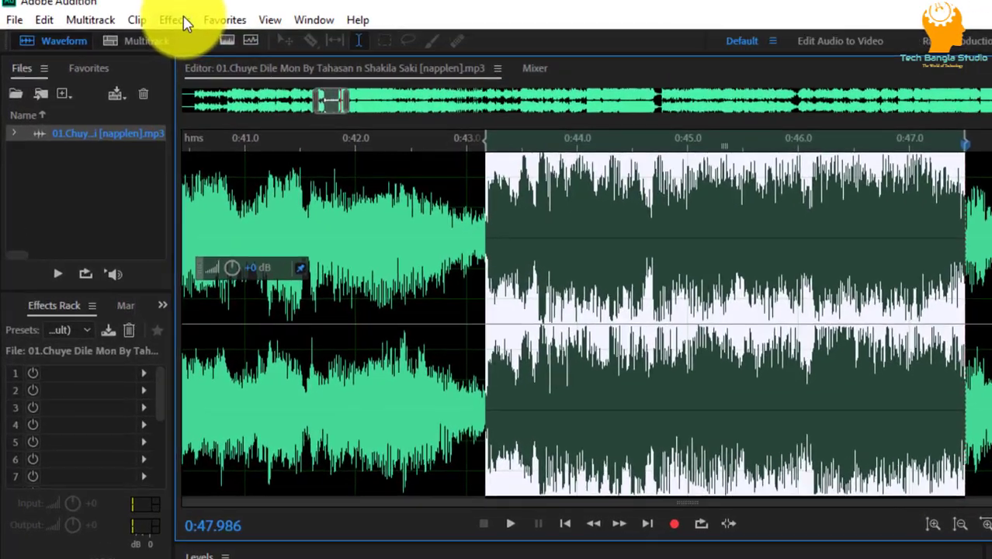
Open the Center Channel Extractor effect for the selected passage and load the Karaoke (Drop Vocals 20dB) preset.
{"action": "left_click", "coordinate": [180, 21]}
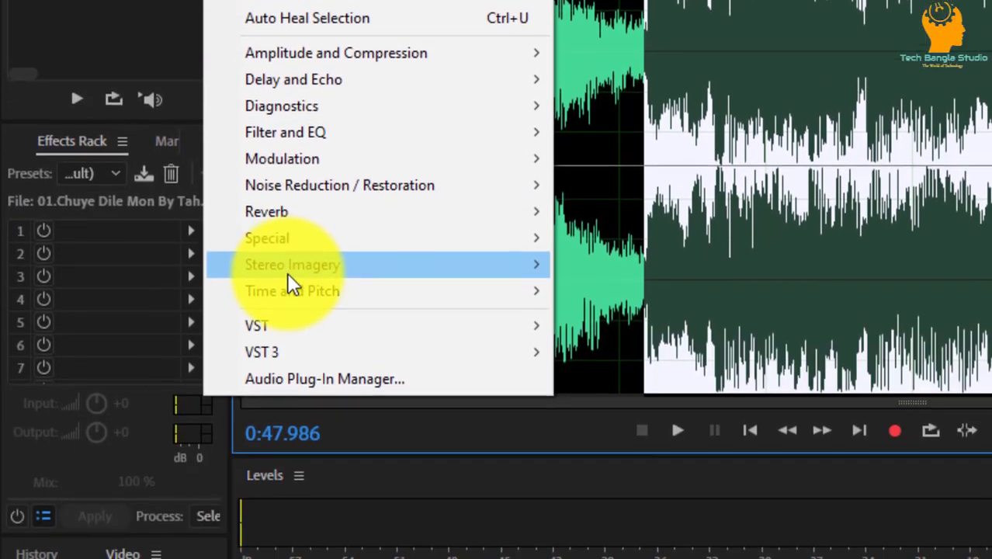
{"action": "mouse_move", "coordinate": [292, 275]}
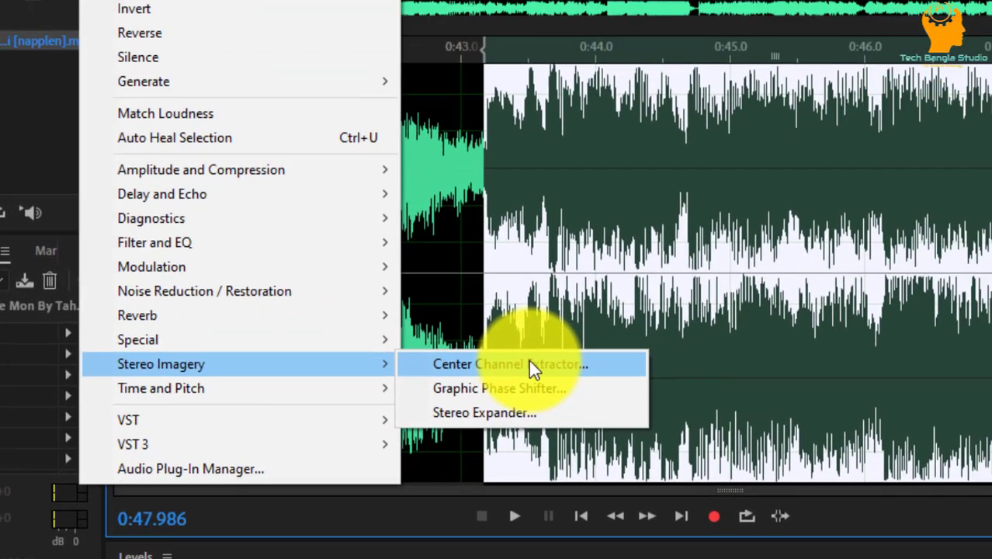
{"action": "left_click", "coordinate": [529, 364]}
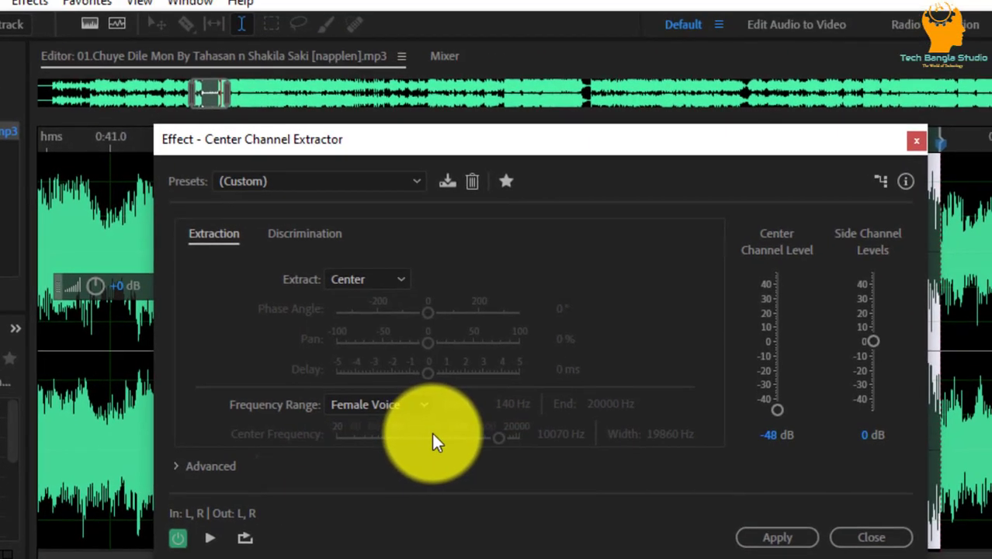
{"action": "left_click_drag", "start_coordinate": [532, 144], "coordinate": [493, 56]}
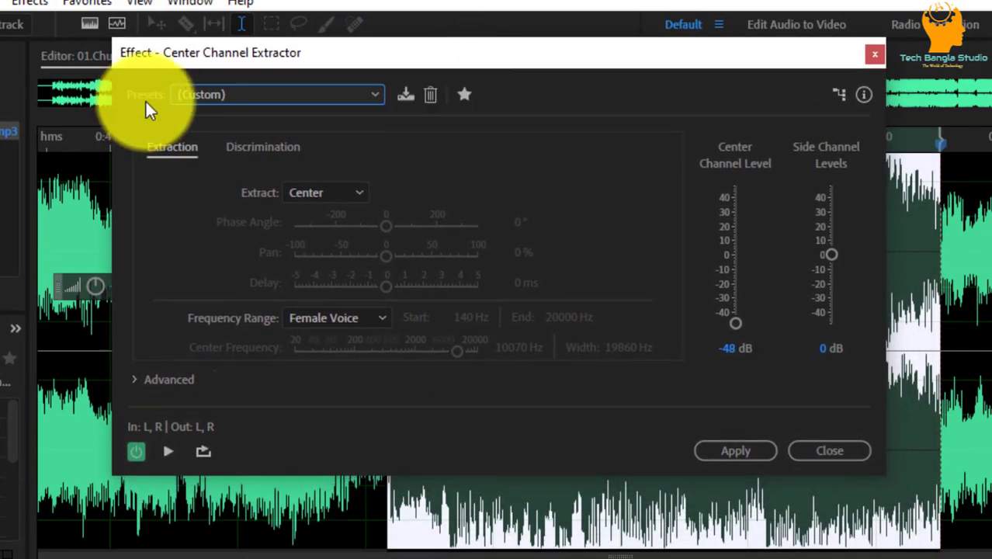
{"action": "left_click", "coordinate": [295, 98]}
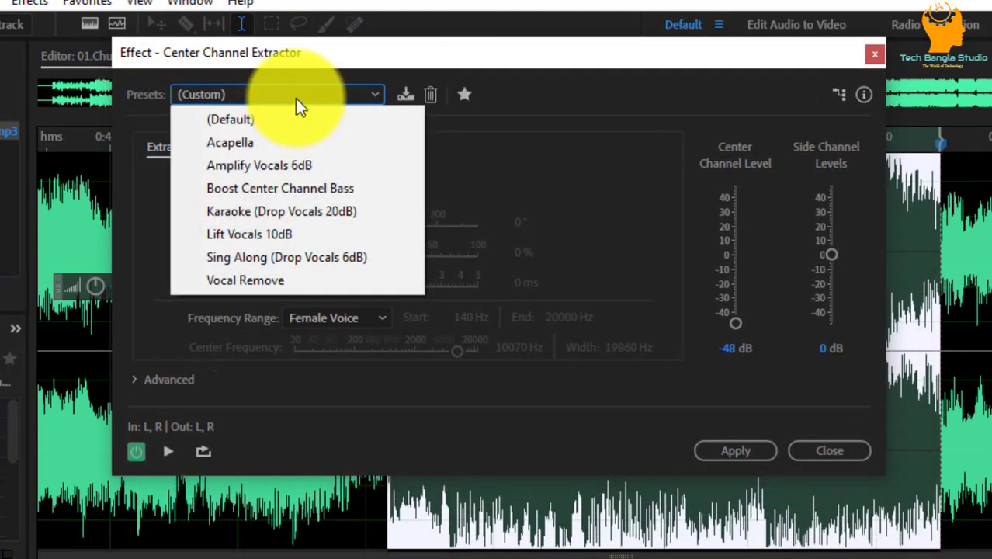
{"action": "left_click", "coordinate": [294, 213]}
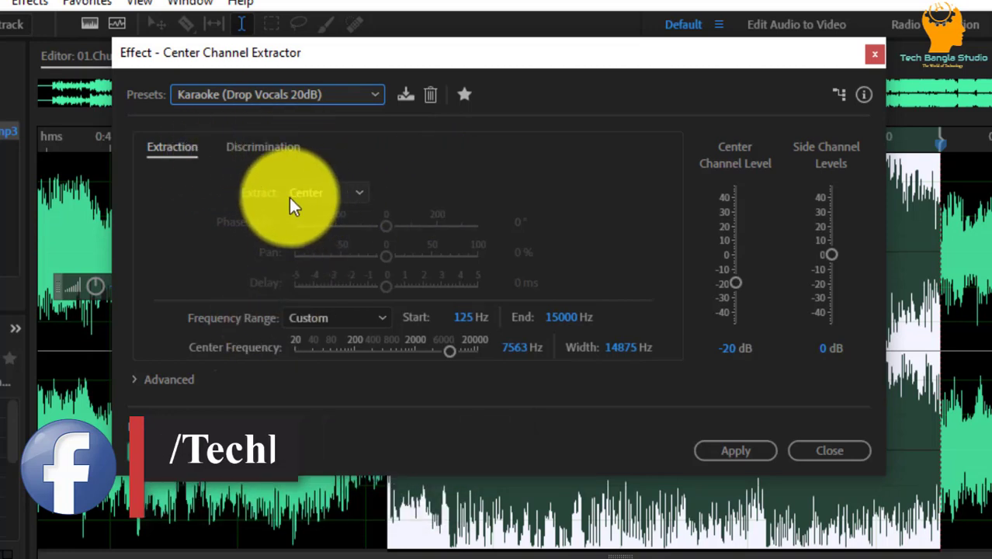
Keep the extraction on Center and set the effect's frequency range to Male Voice.
{"action": "left_click", "coordinate": [330, 194]}
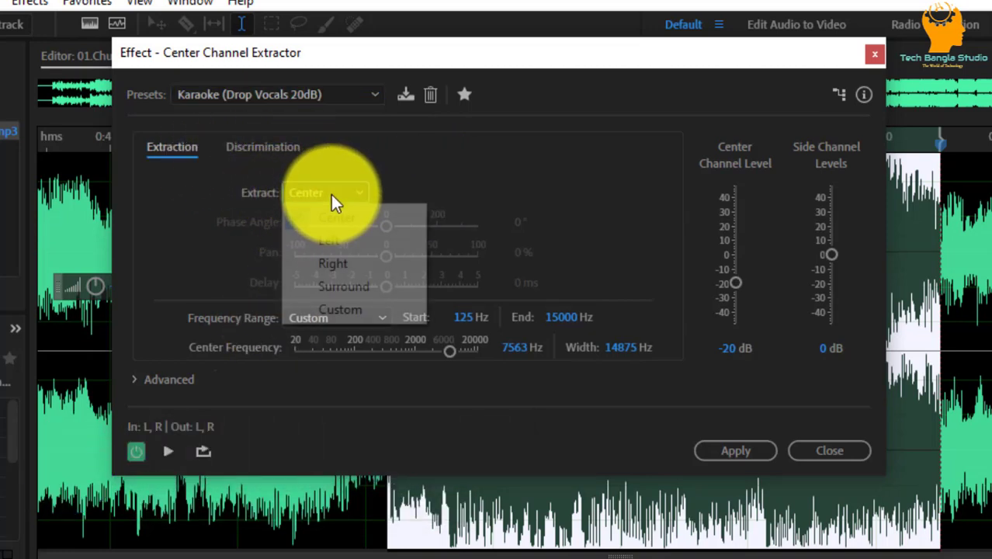
{"action": "left_click", "coordinate": [330, 194]}
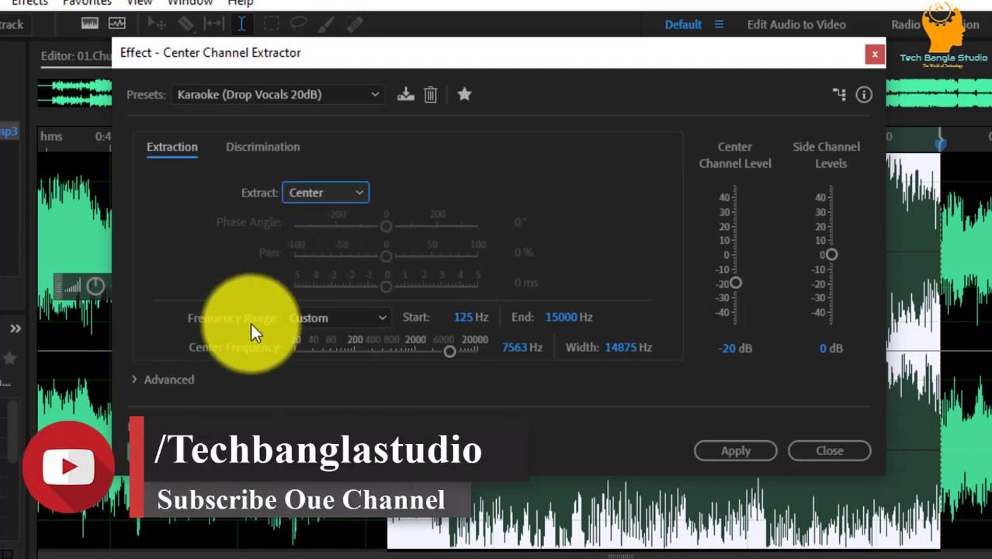
{"action": "left_click", "coordinate": [367, 326]}
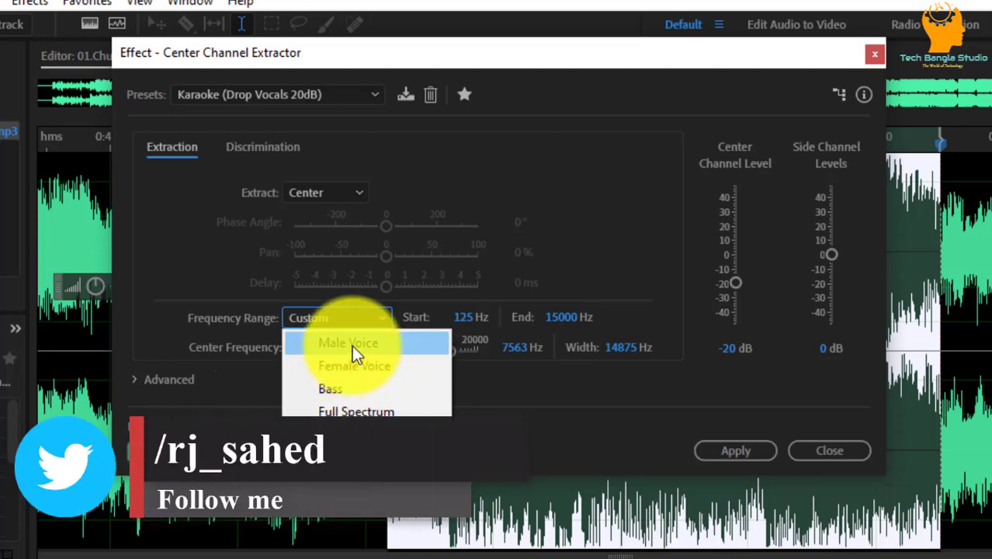
{"action": "left_click", "coordinate": [351, 344]}
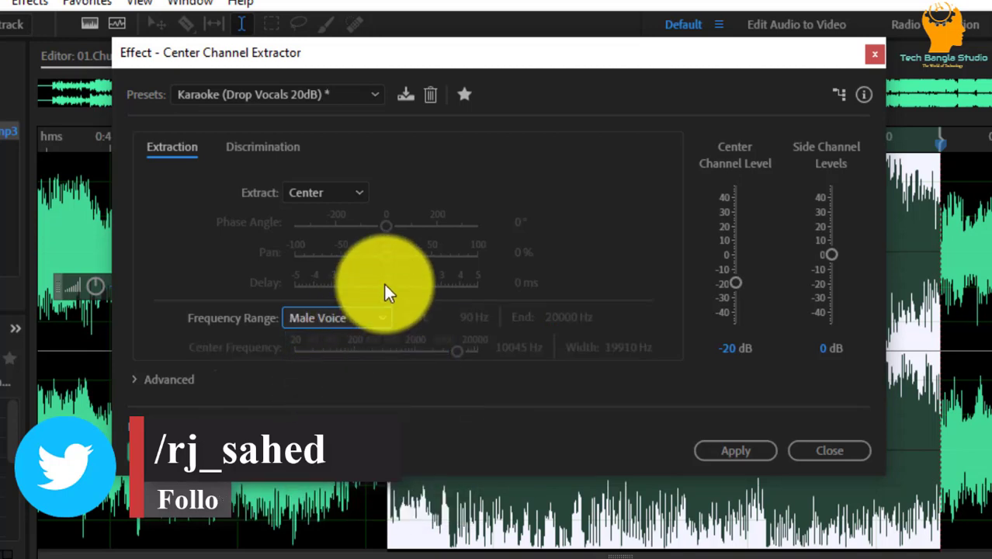
Set Amplitude Discrimination to 5.3 dB and the Center Channel Level to -48 dB, and apply the effect to the selection.
{"action": "left_click", "coordinate": [278, 151]}
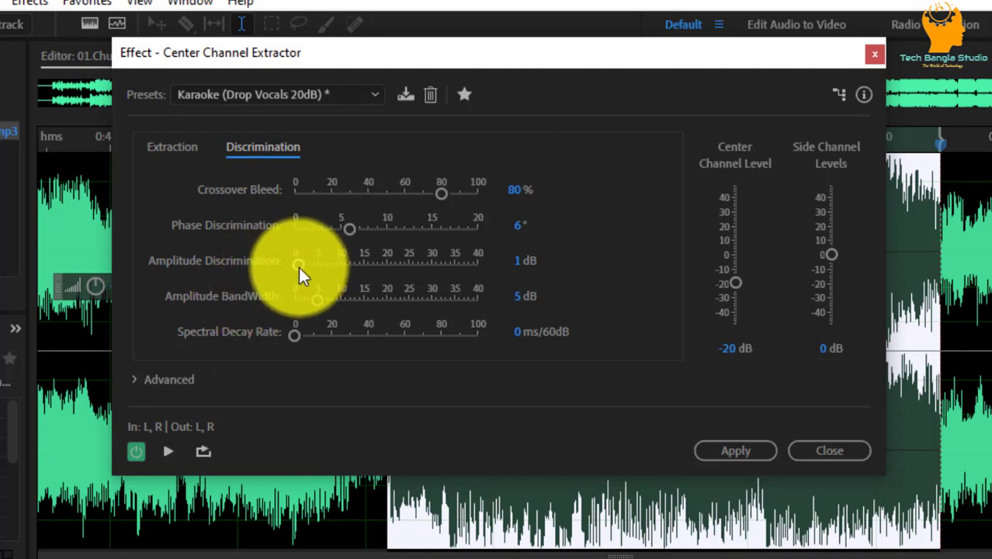
{"action": "left_click_drag", "start_coordinate": [298, 266], "coordinate": [318, 264]}
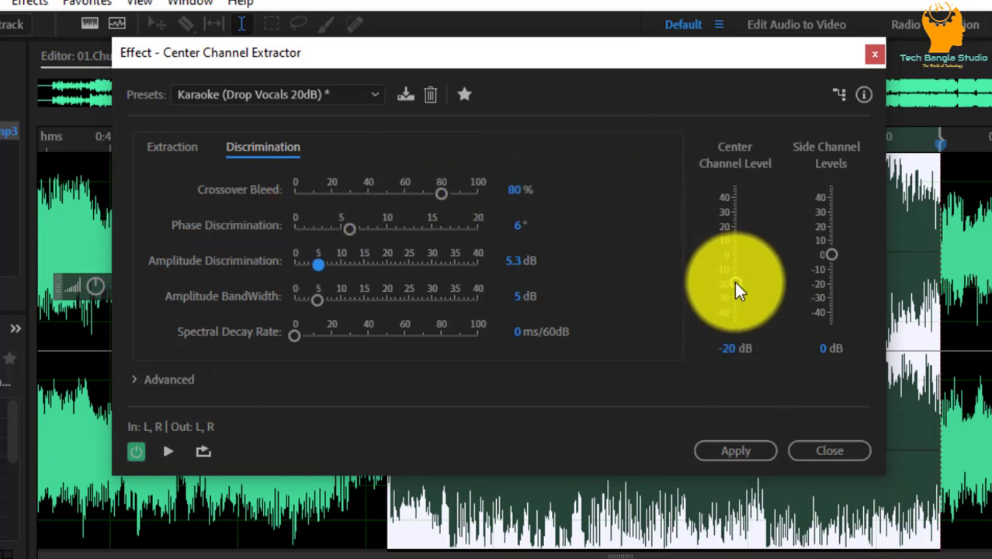
{"action": "left_click_drag", "start_coordinate": [735, 282], "coordinate": [739, 334]}
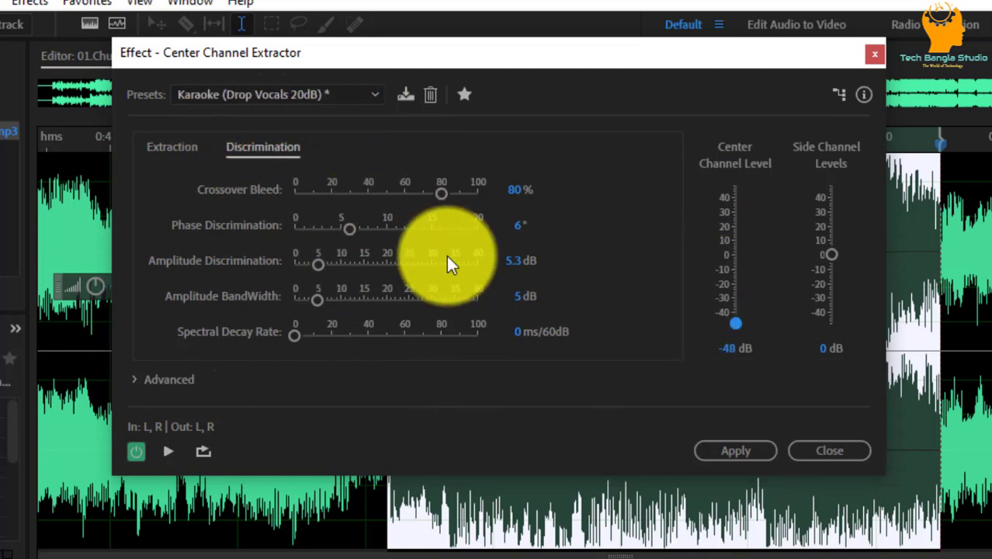
{"action": "left_click", "coordinate": [163, 150]}
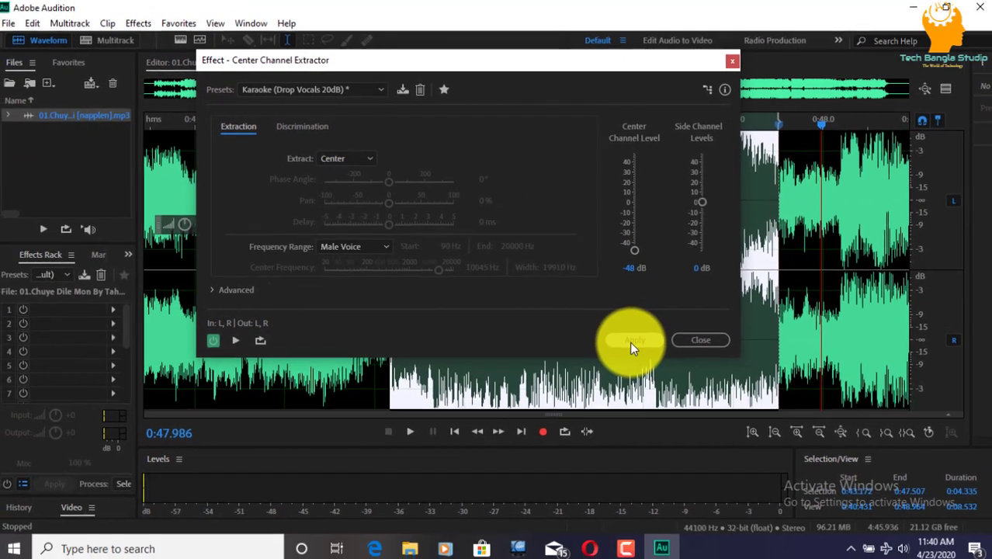
{"action": "left_click", "coordinate": [735, 450]}
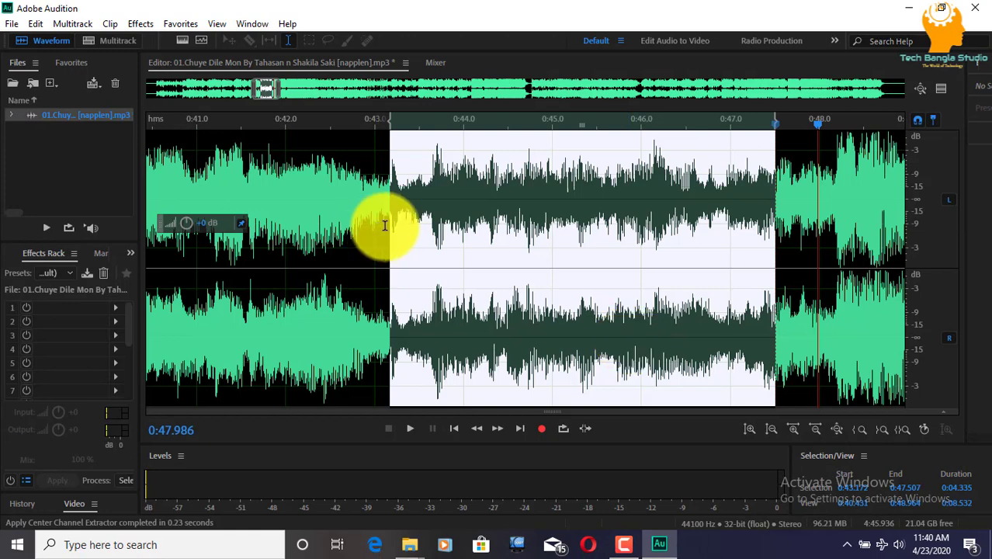
Play the processed passage from about 0:43 to check the vocal removal.
{"action": "left_click", "coordinate": [384, 225]}
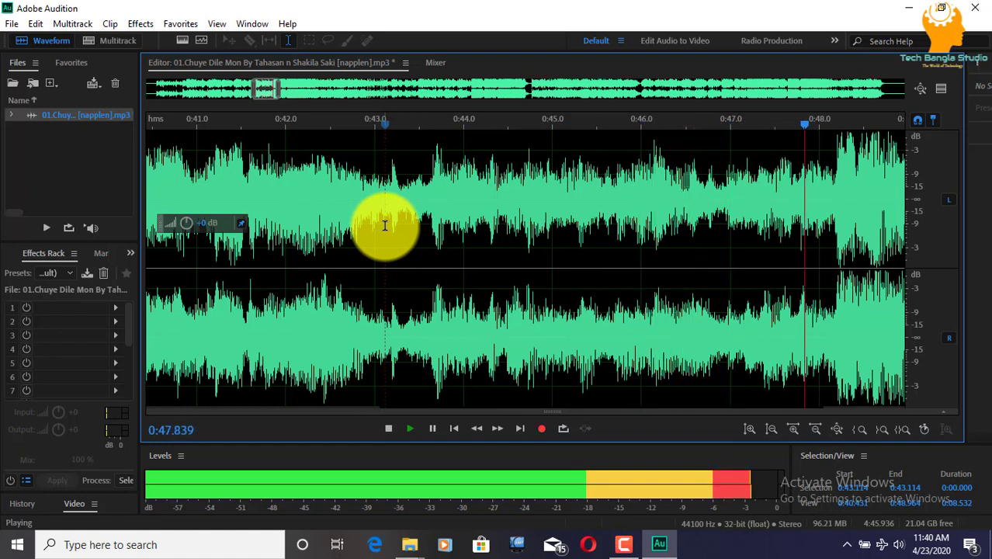
{"action": "key", "text": "space"}
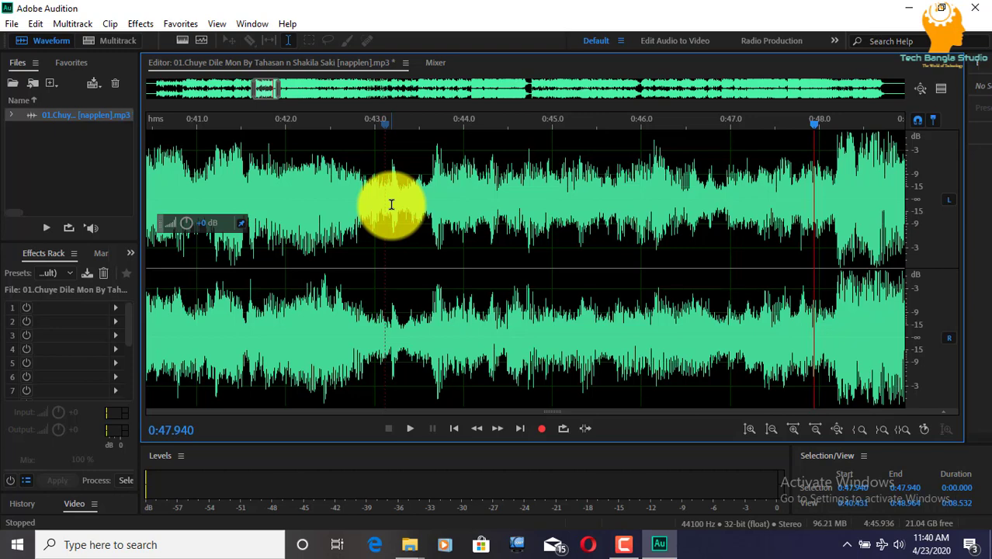
Play the song from about 0:48, where the unprocessed part begins, to compare it with the processed passage.
{"action": "scroll", "coordinate": [391, 204], "scroll_direction": "down", "scroll_amount": 6}
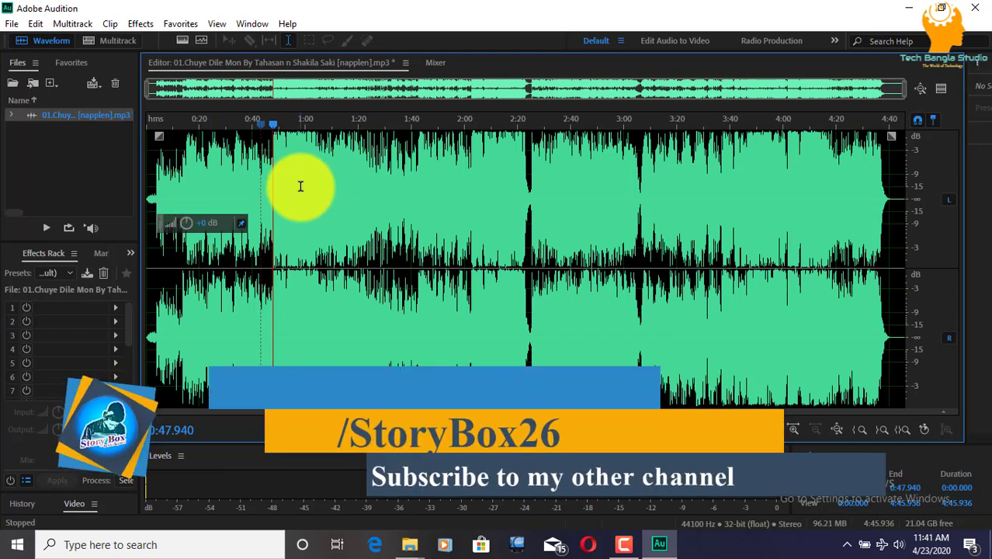
{"action": "scroll", "coordinate": [250, 188], "scroll_direction": "up", "scroll_amount": 3}
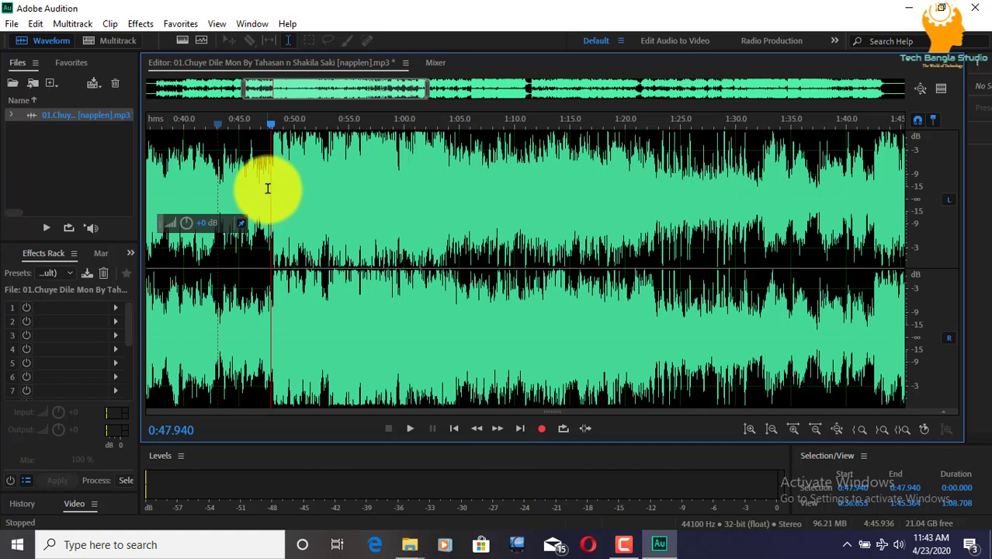
{"action": "left_click", "coordinate": [262, 187]}
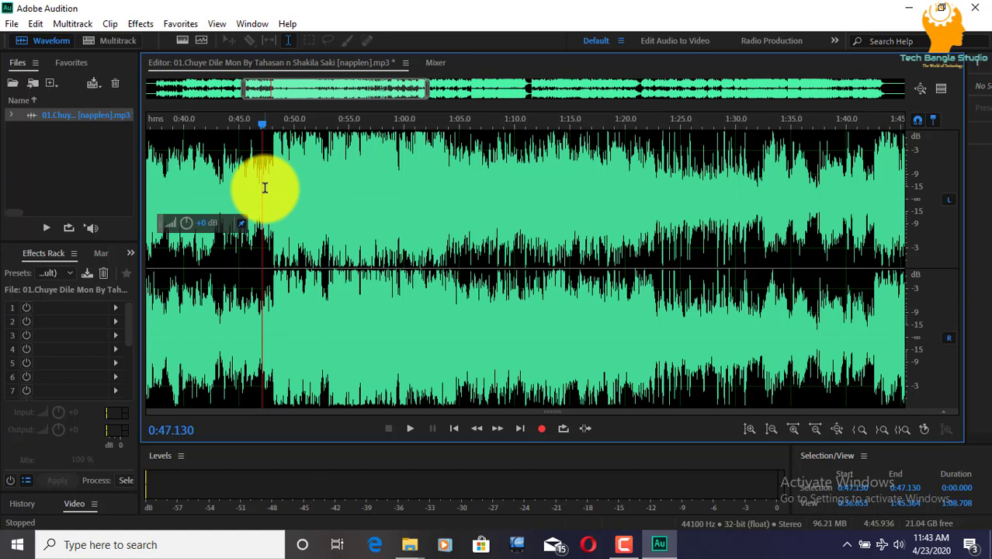
{"action": "scroll", "coordinate": [263, 192], "scroll_direction": "up", "scroll_amount": 5}
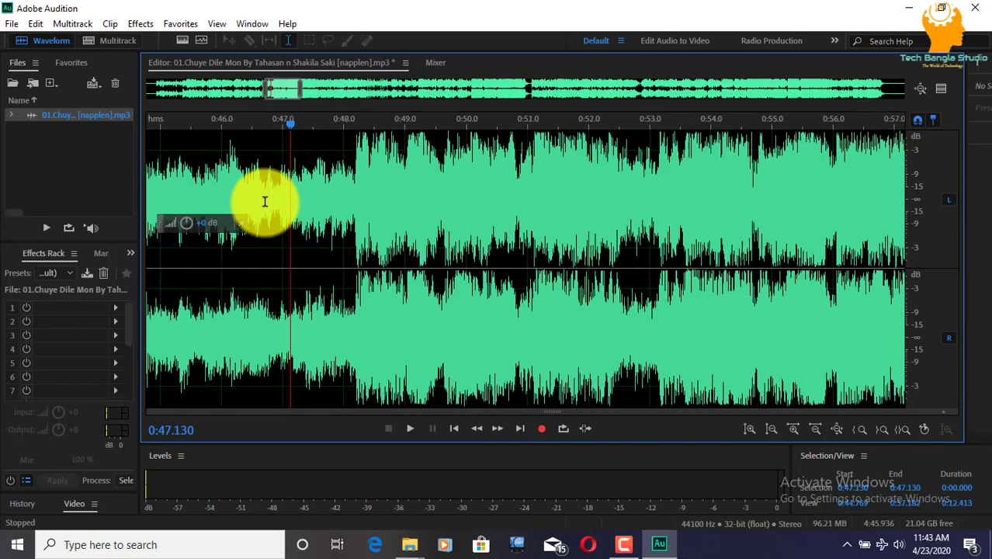
{"action": "scroll", "coordinate": [281, 203], "scroll_direction": "up", "scroll_amount": 2}
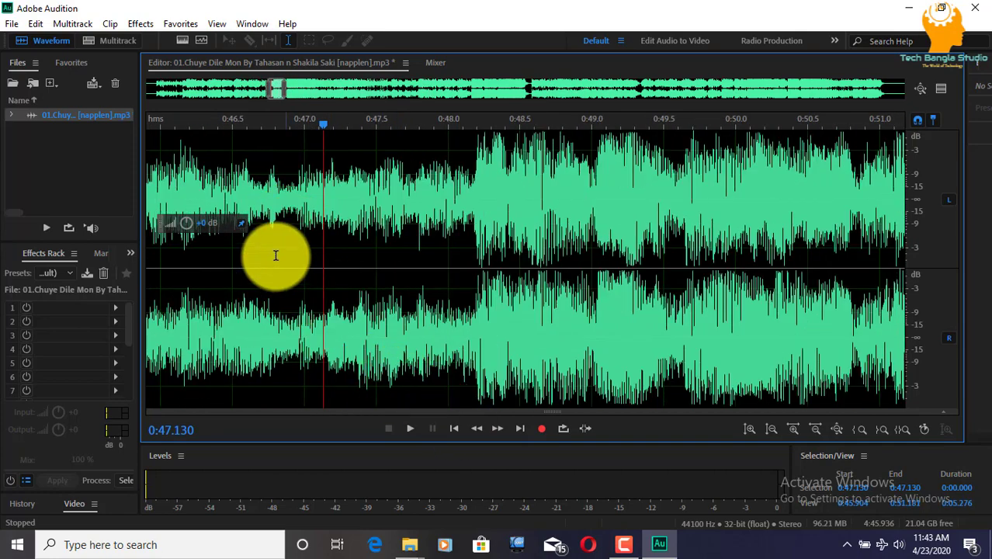
{"action": "left_click", "coordinate": [473, 225]}
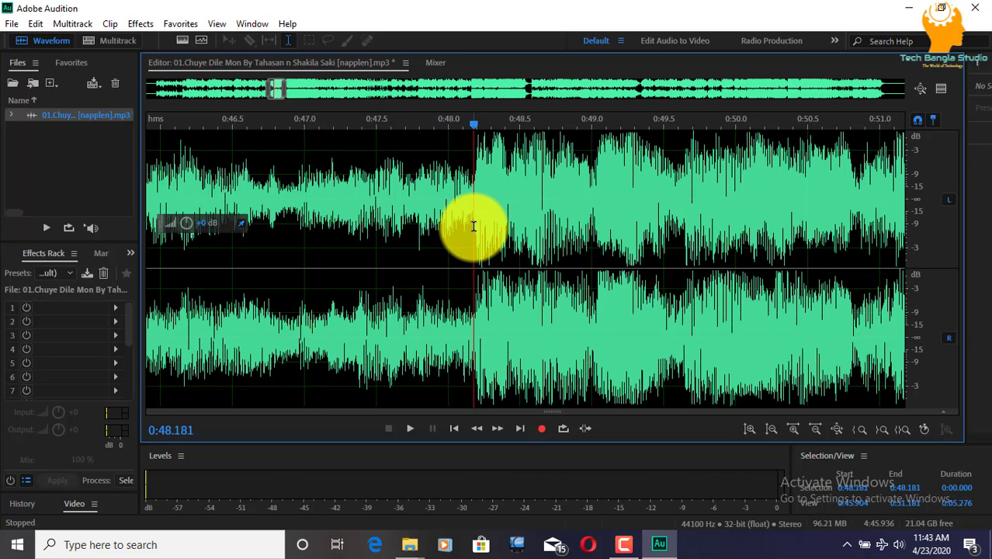
{"action": "key", "text": "space"}
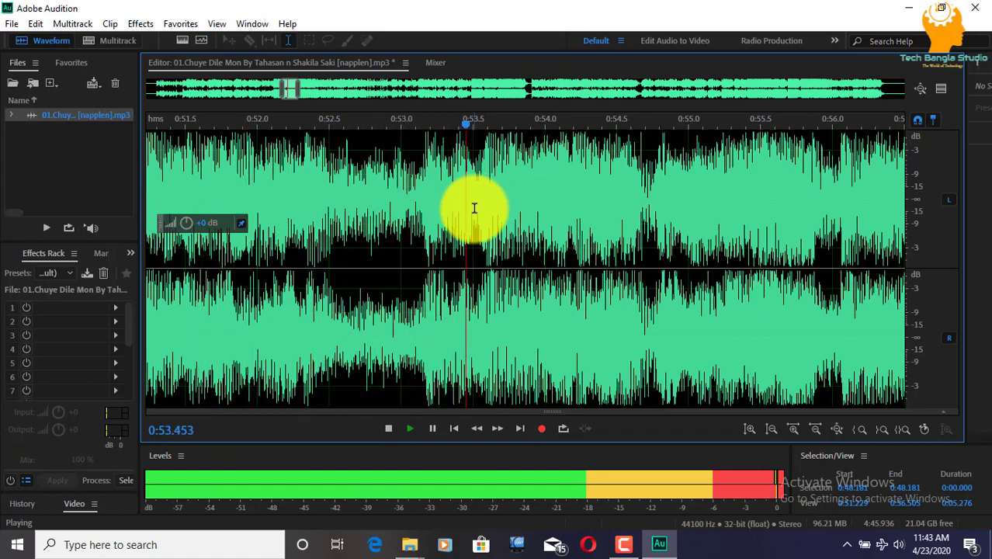
Listen to the later part of the song around 3:26 to 3:31 to find where the next vocal passage begins.
{"action": "scroll", "coordinate": [487, 256], "scroll_direction": "down", "scroll_amount": 5}
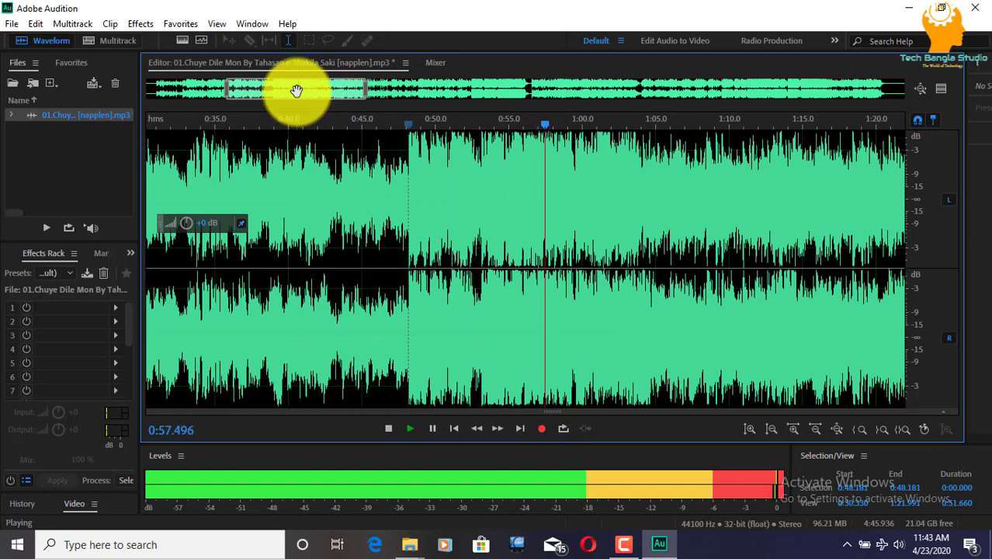
{"action": "left_click_drag", "start_coordinate": [294, 91], "coordinate": [341, 90]}
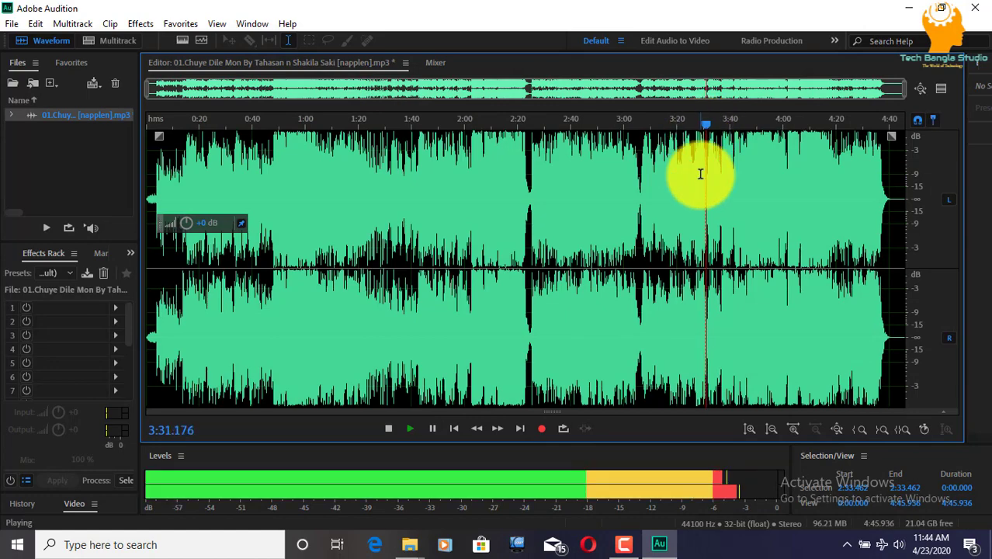
{"action": "key", "text": "space"}
{"action": "scroll", "coordinate": [726, 213], "scroll_direction": "up", "scroll_amount": 12}
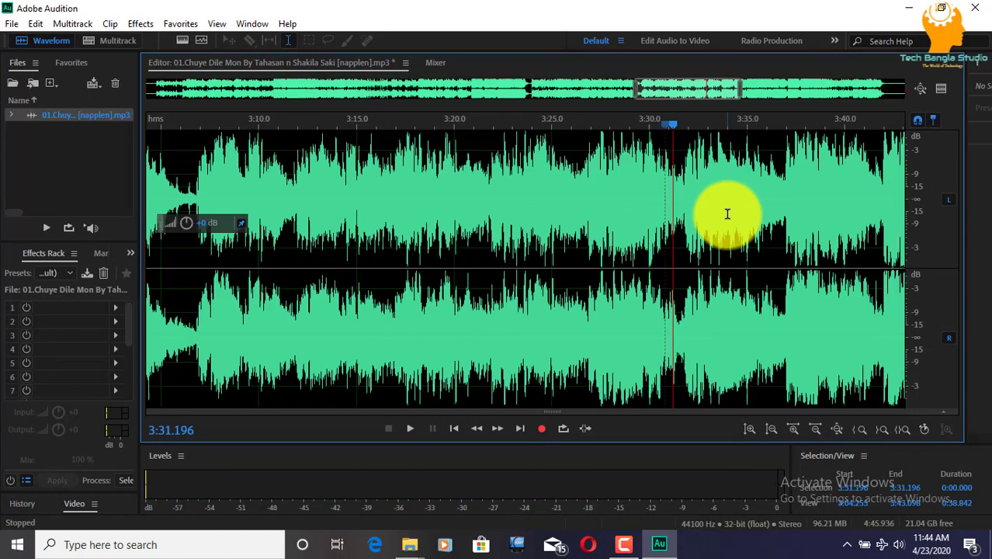
{"action": "scroll", "coordinate": [349, 208], "scroll_direction": "down", "scroll_amount": 5}
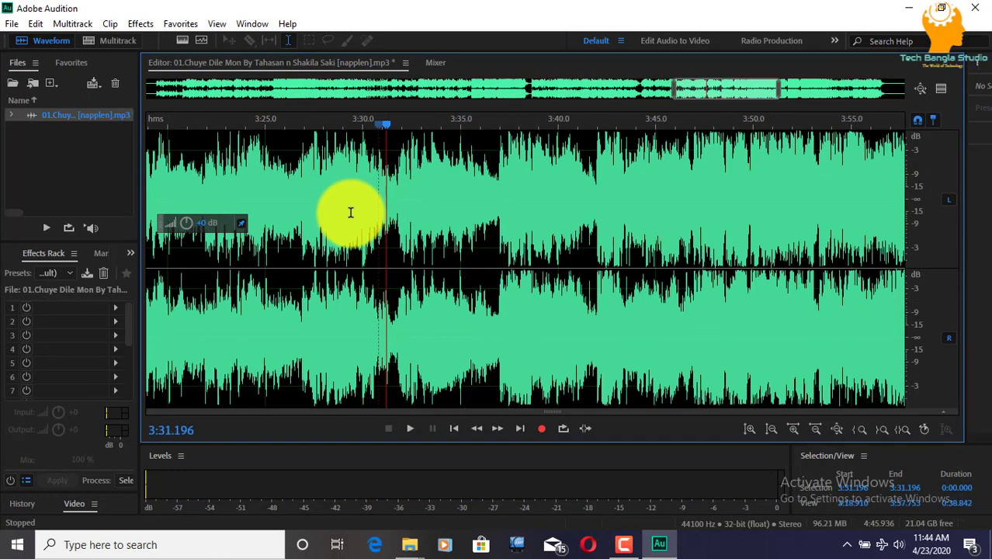
{"action": "left_click", "coordinate": [286, 124]}
{"action": "key", "text": "space"}
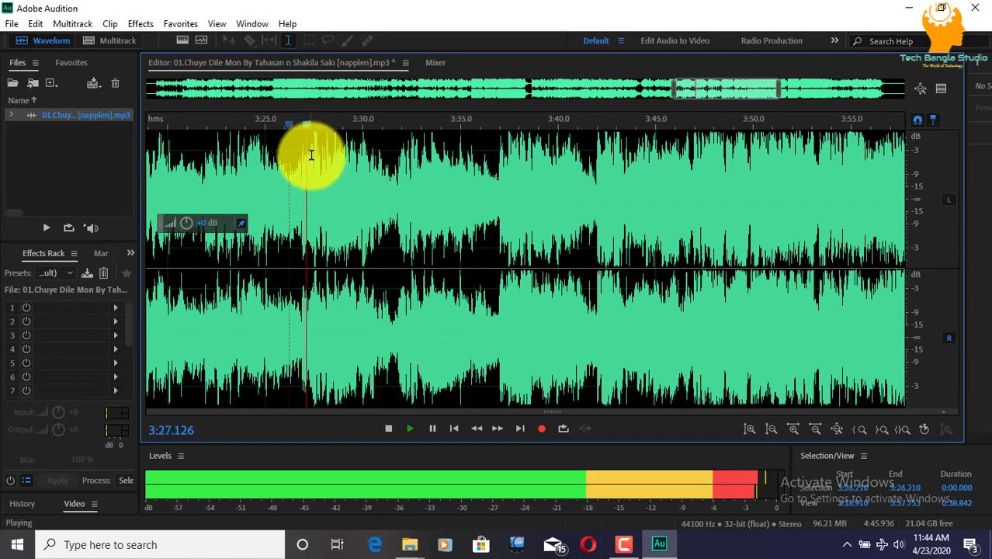
{"action": "scroll", "coordinate": [315, 161], "scroll_direction": "up", "scroll_amount": 3}
{"action": "left_click", "coordinate": [273, 131]}
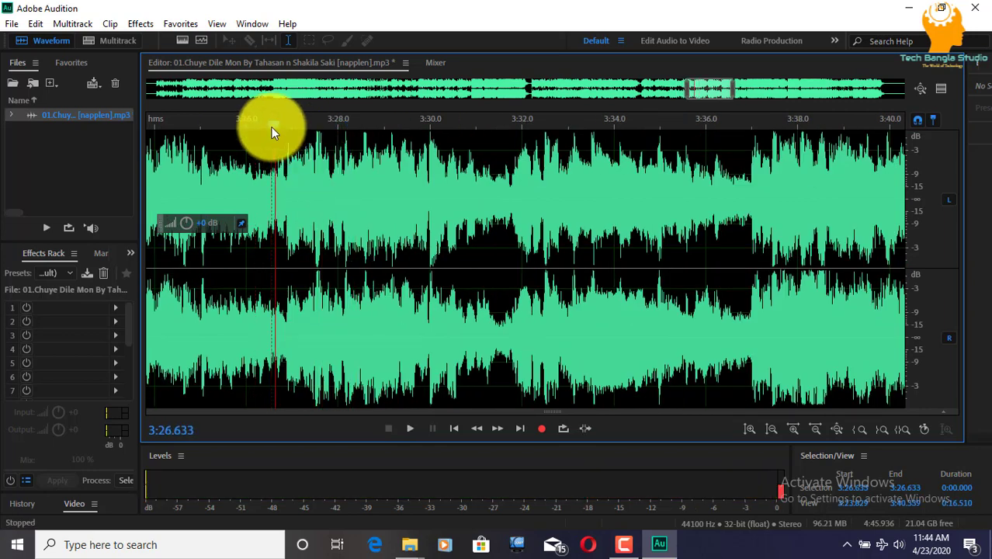
{"action": "key", "text": "space"}
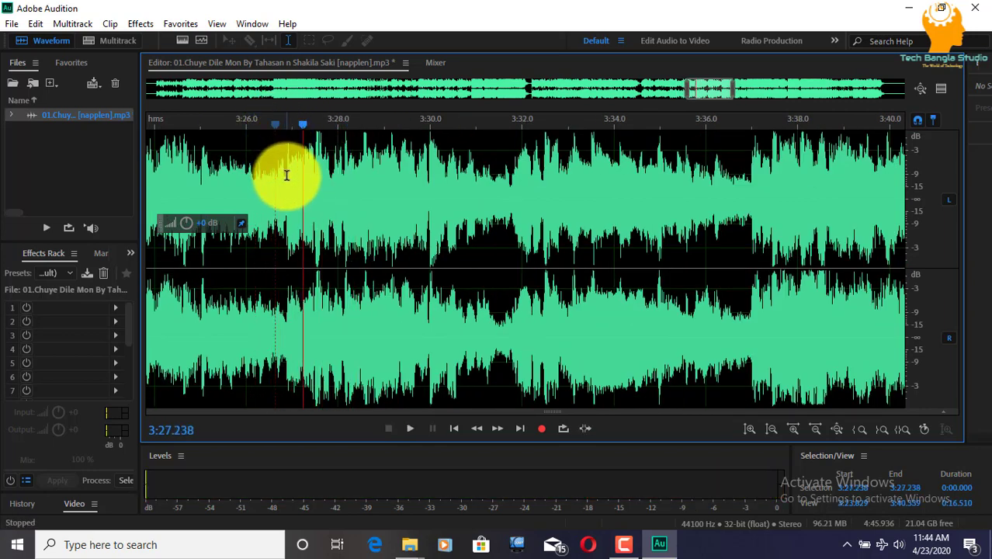
Select the vocal passage from about 3:26.9 to 3:36.2, playing it to check where it ends.
{"action": "left_click", "coordinate": [292, 174]}
{"action": "left_click_drag", "start_coordinate": [313, 180], "coordinate": [499, 210]}
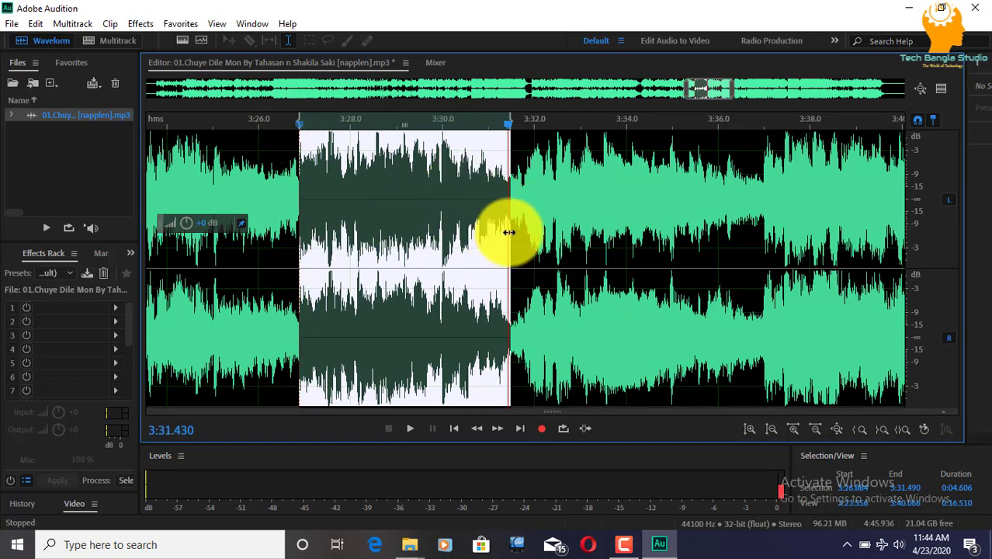
{"action": "left_click_drag", "start_coordinate": [505, 229], "coordinate": [739, 251]}
{"action": "key", "text": "space"}
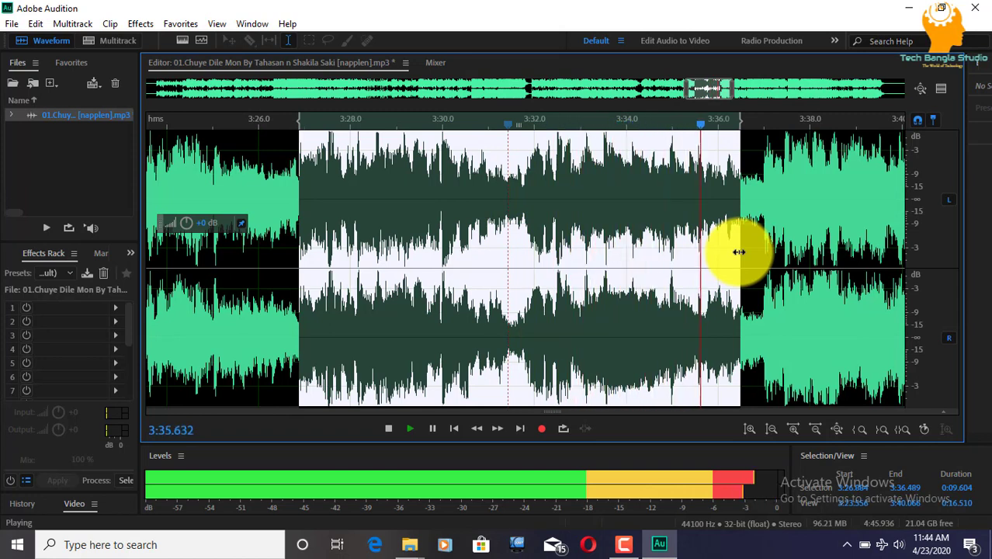
{"action": "left_click_drag", "start_coordinate": [739, 251], "coordinate": [721, 253]}
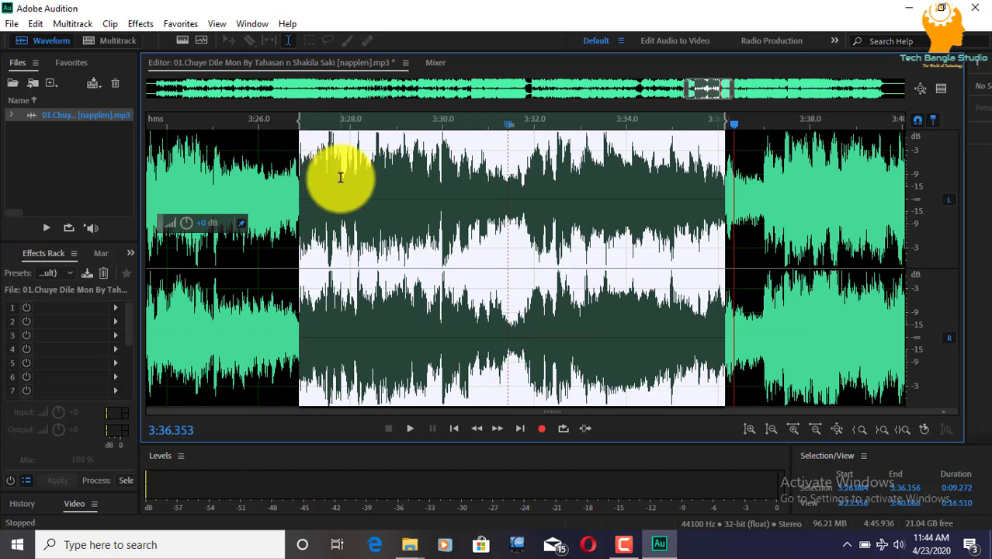
Apply the Center Channel Extractor to the selected passage with the frequency range set to Female Voice.
{"action": "left_click", "coordinate": [140, 24]}
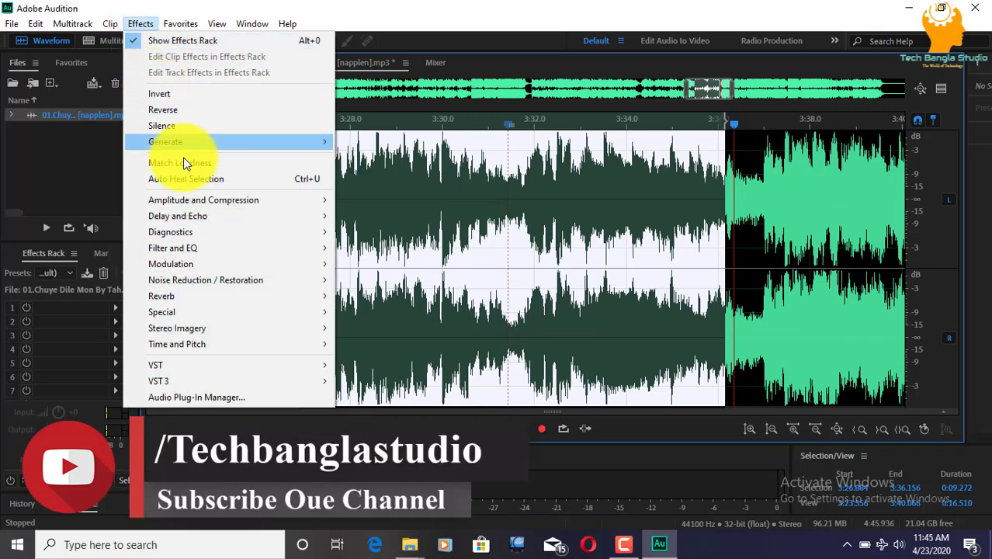
{"action": "mouse_move", "coordinate": [195, 327]}
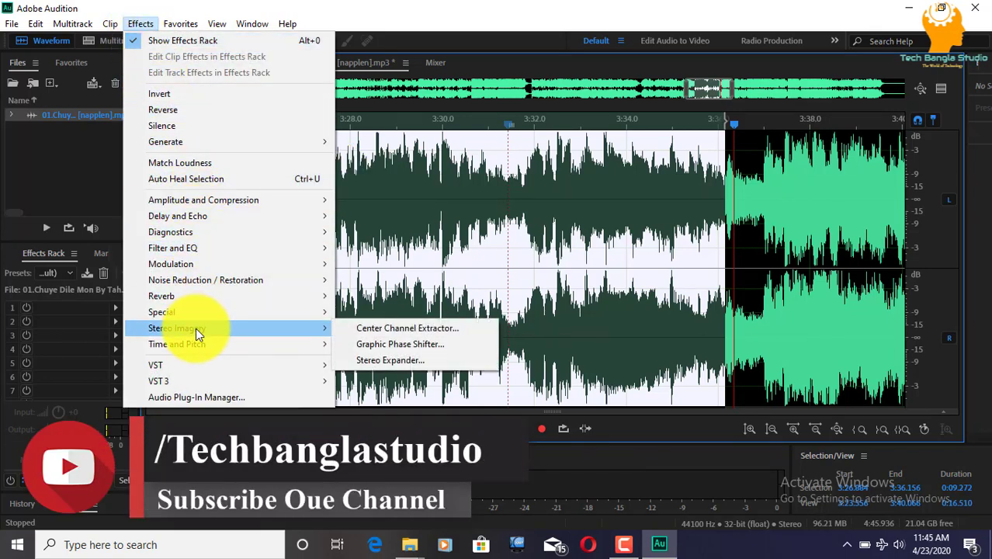
{"action": "left_click", "coordinate": [388, 327]}
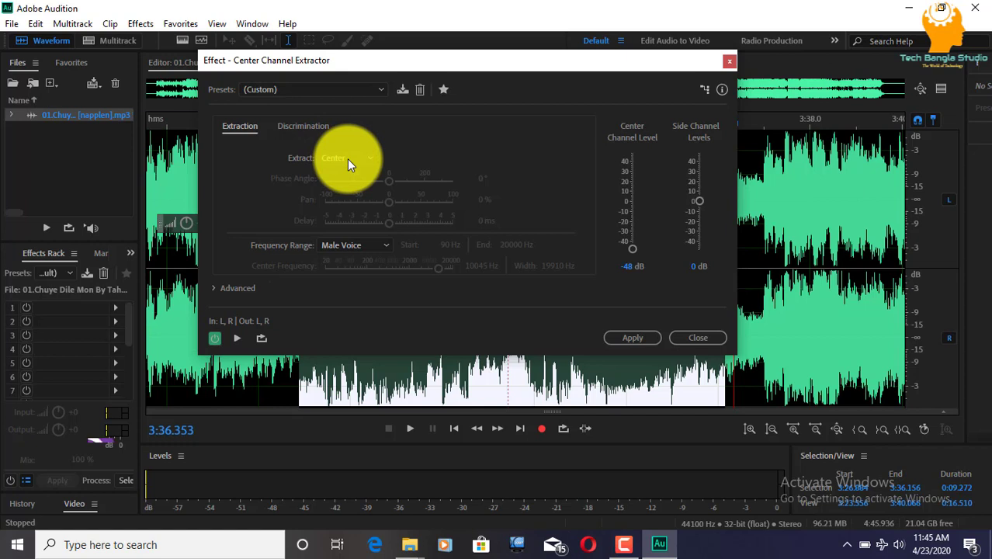
{"action": "left_click", "coordinate": [359, 247]}
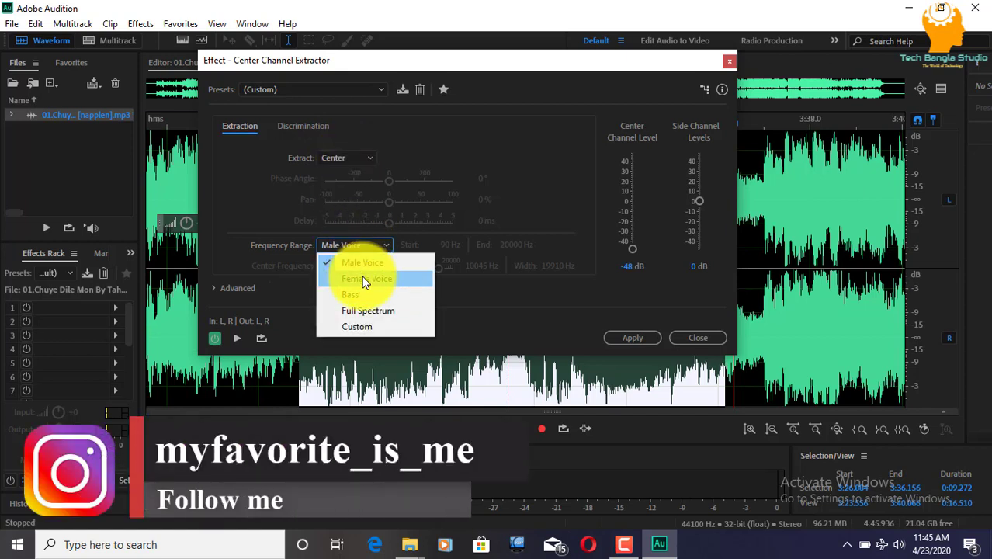
{"action": "left_click", "coordinate": [362, 277]}
{"action": "left_click", "coordinate": [289, 131]}
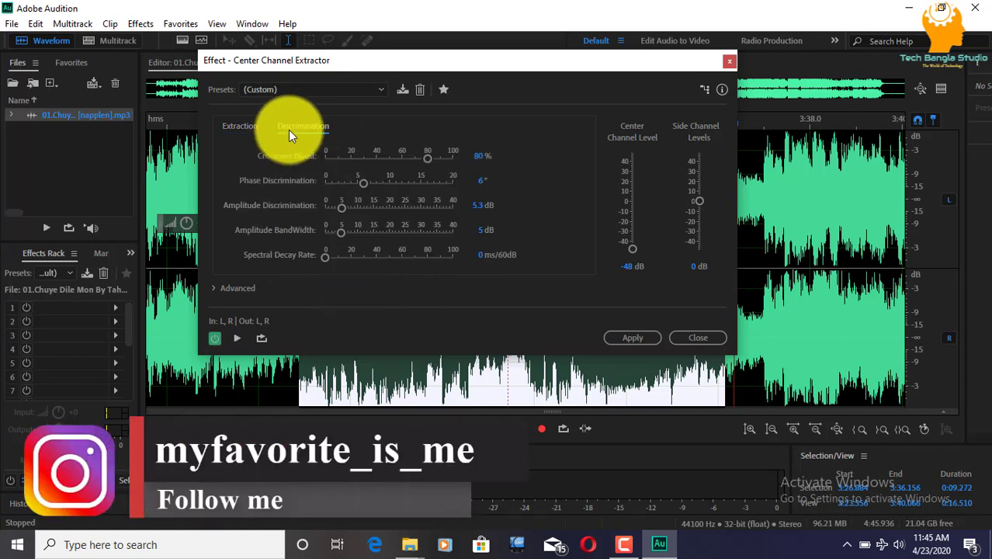
{"action": "left_click", "coordinate": [241, 127]}
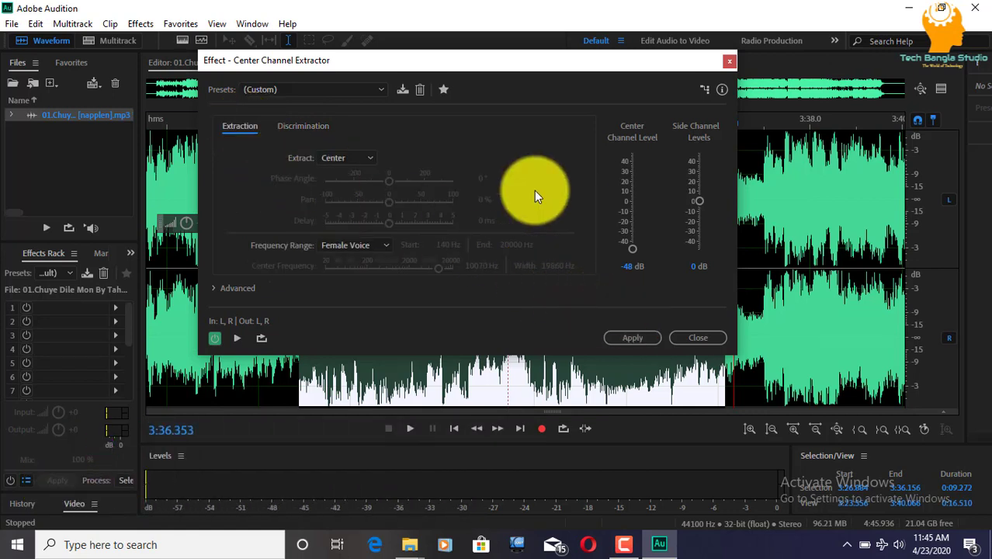
{"action": "left_click", "coordinate": [627, 339]}
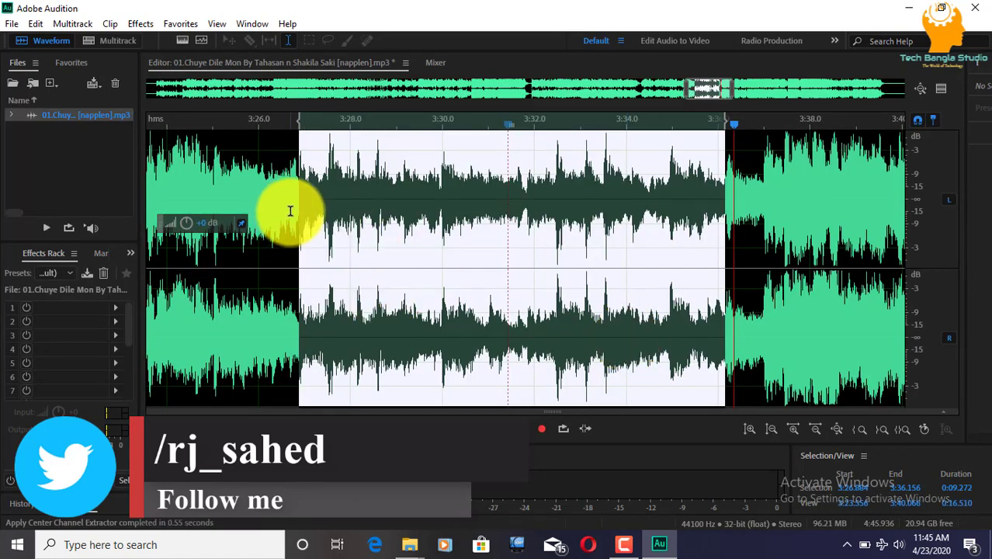
Play the processed passage from about 3:26.7 to check the female vocal removal.
{"action": "left_click", "coordinate": [290, 211]}
{"action": "key", "text": "space"}
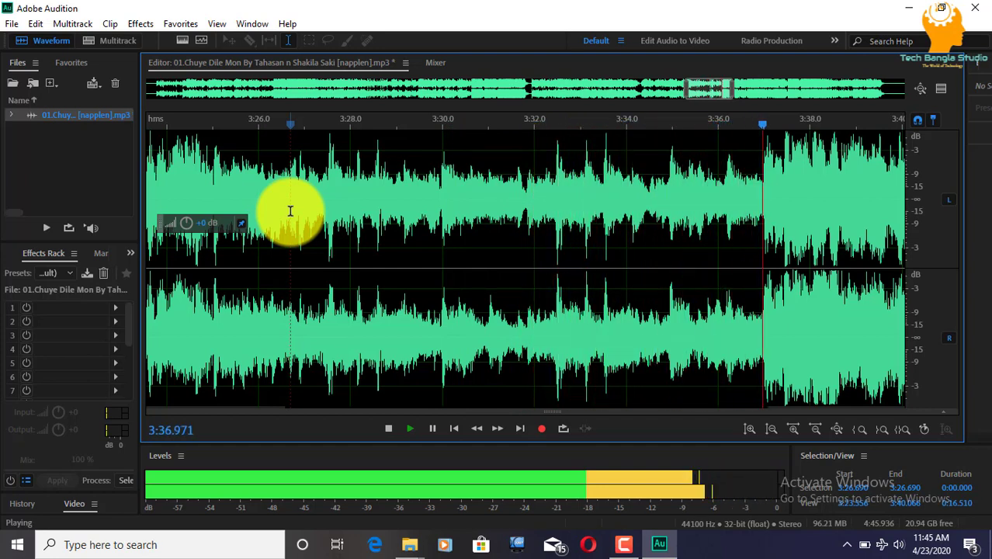
{"action": "key", "text": "space"}
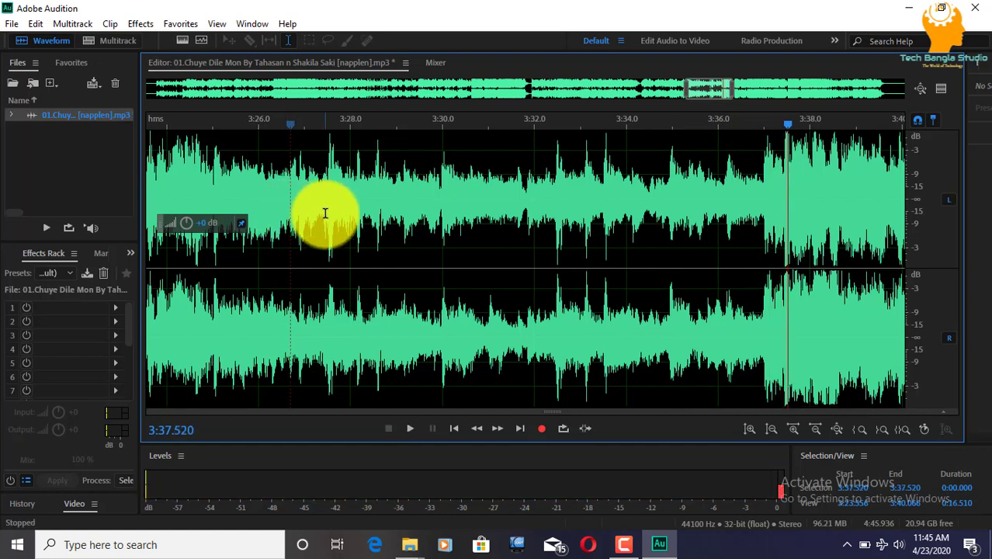
{"action": "scroll", "coordinate": [325, 212], "scroll_direction": "down", "scroll_amount": 10}
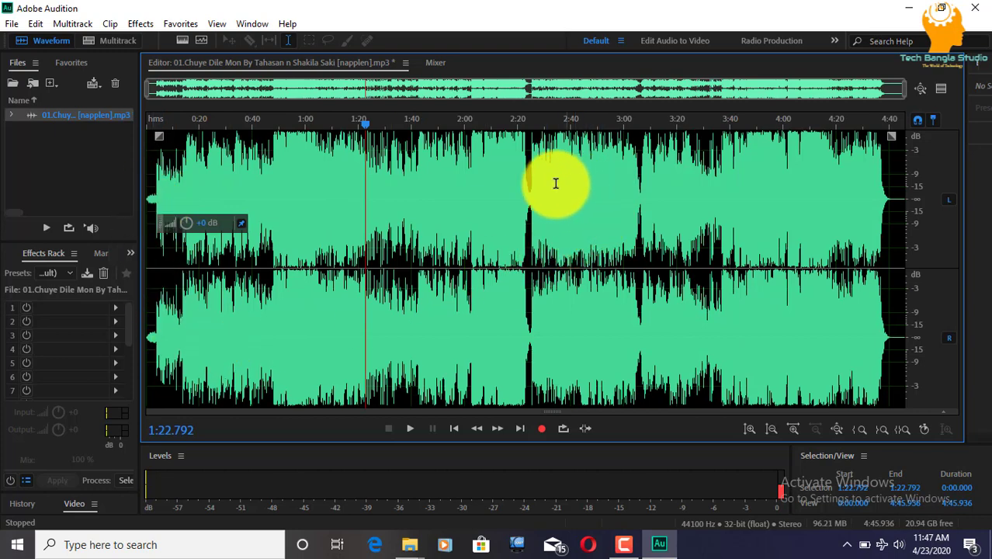
Insert the processed song into a new multitrack session, keeping the default session name and settings.
{"action": "right_click", "coordinate": [388, 186]}
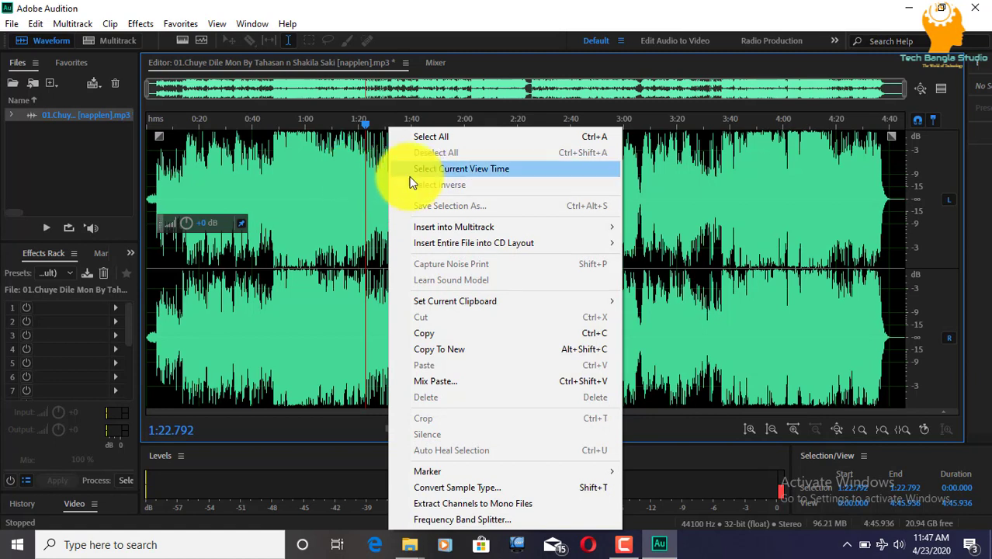
{"action": "mouse_move", "coordinate": [464, 229]}
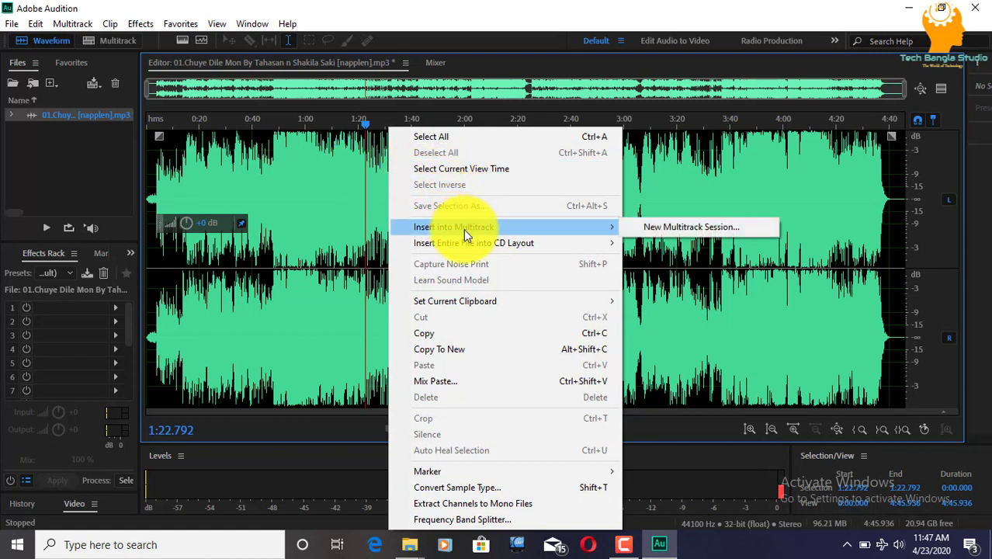
{"action": "left_click", "coordinate": [686, 227]}
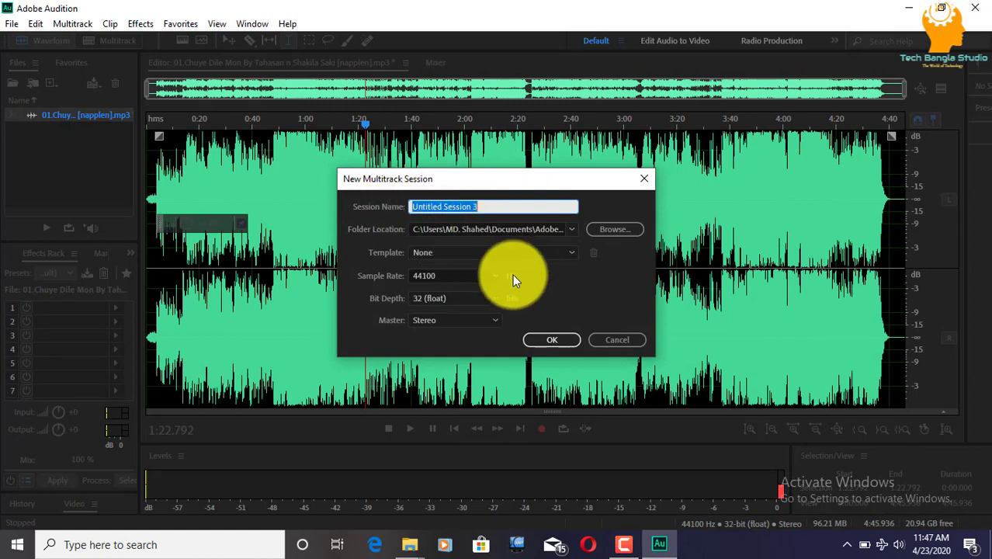
{"action": "left_click", "coordinate": [568, 339]}
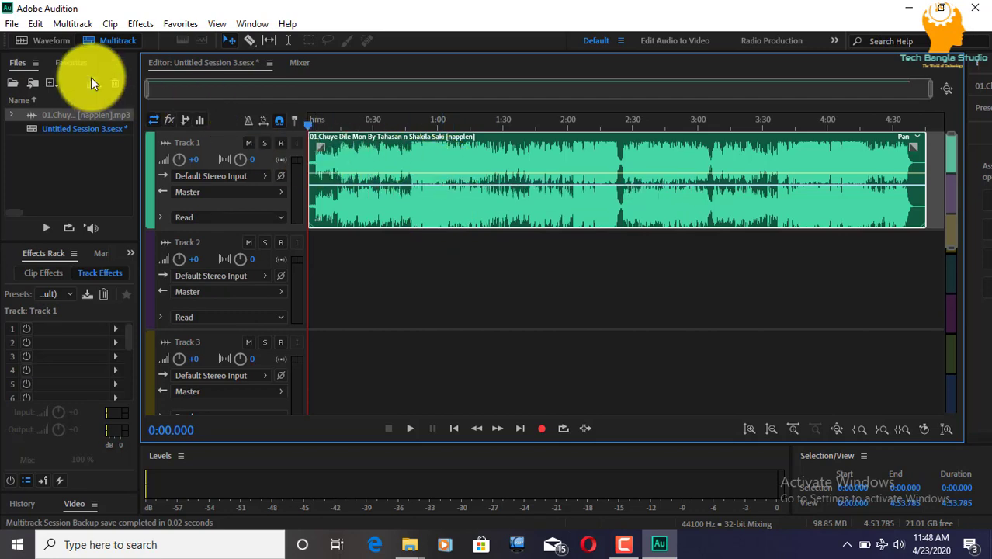
Start a multitrack mixdown export of the selected clips, keeping MP3 Audio as the format.
{"action": "left_click", "coordinate": [12, 24]}
{"action": "mouse_move", "coordinate": [44, 298]}
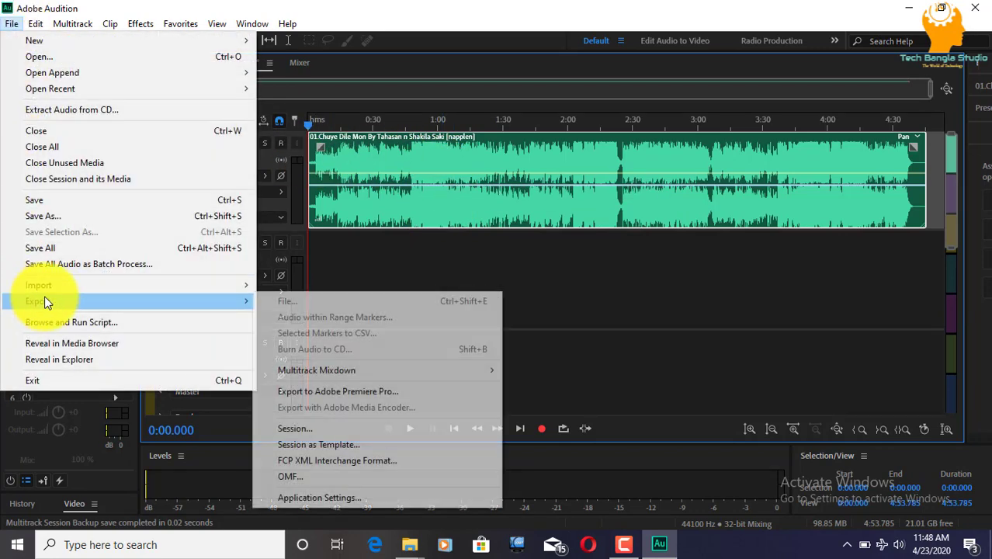
{"action": "mouse_move", "coordinate": [320, 369]}
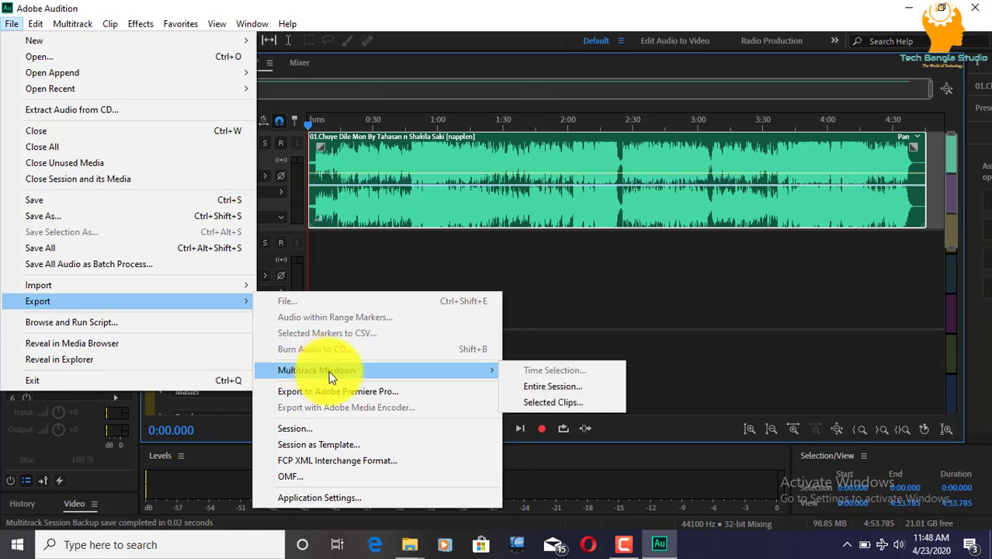
{"action": "left_click", "coordinate": [554, 402]}
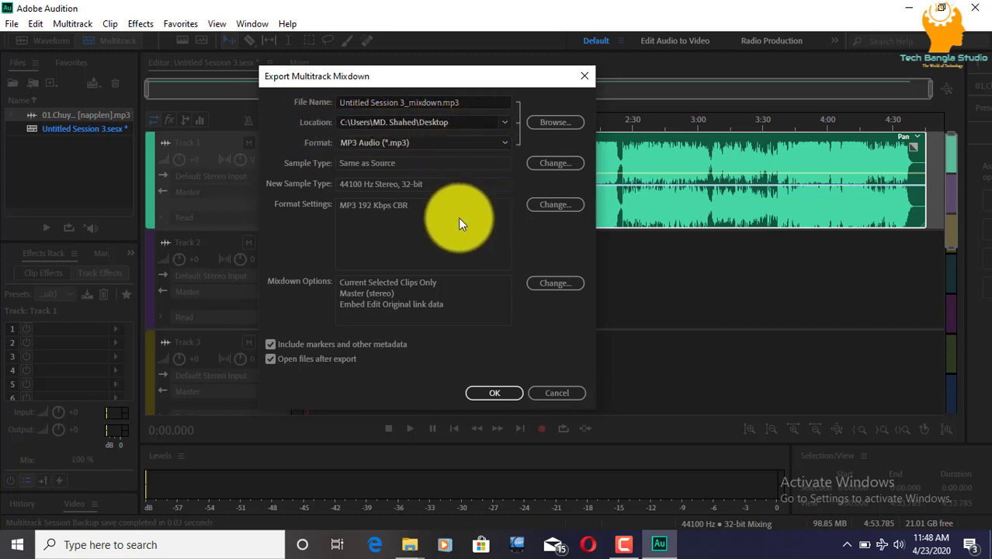
{"action": "left_click", "coordinate": [436, 142]}
{"action": "left_click", "coordinate": [437, 142]}
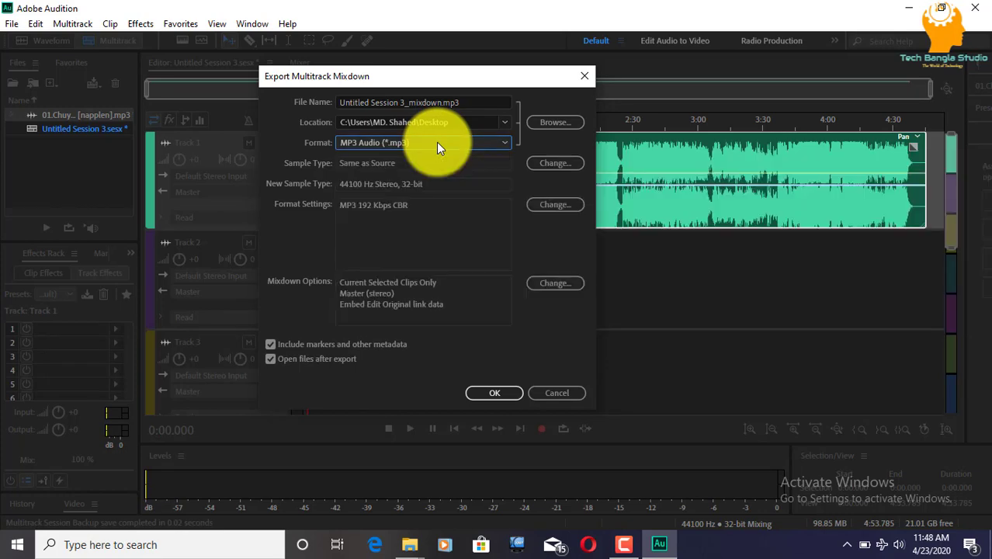